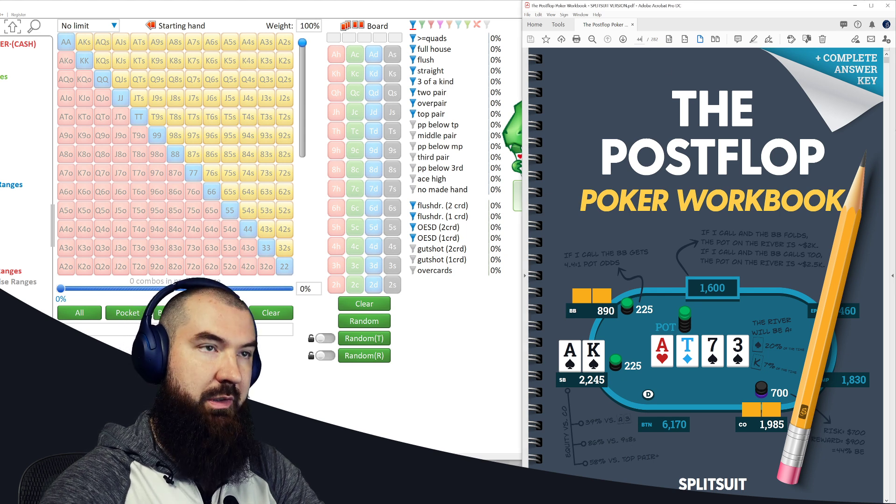
# - Go to the Ace-High Flops exercises on page 44 of the poker workbook PDF
pyautogui.press('Return')
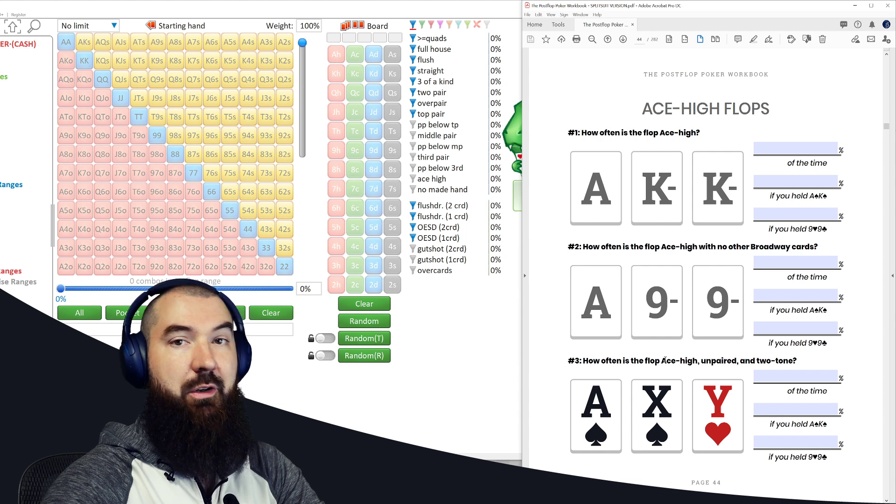
pyautogui.click(781, 185)
pyautogui.click(799, 148)
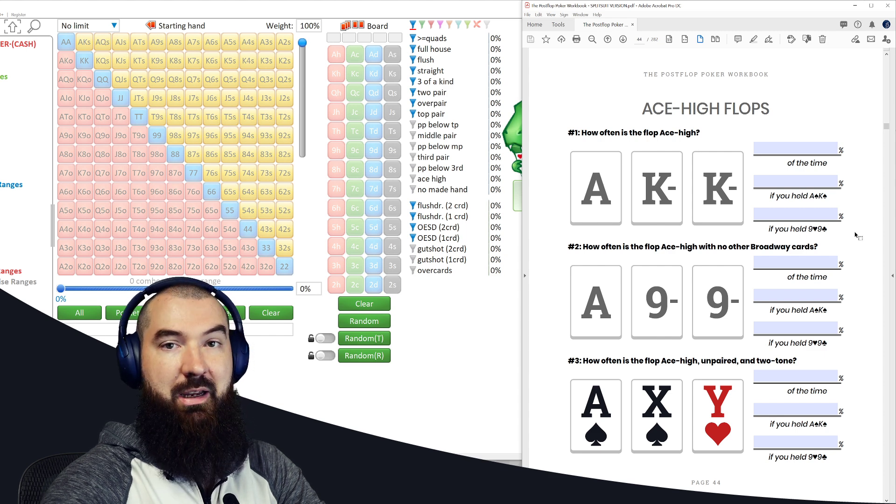
# - Switch to the hand range analyzer, enter the example flop Td 9d 5s on the board, and clear it again
pyautogui.click(429, 422)
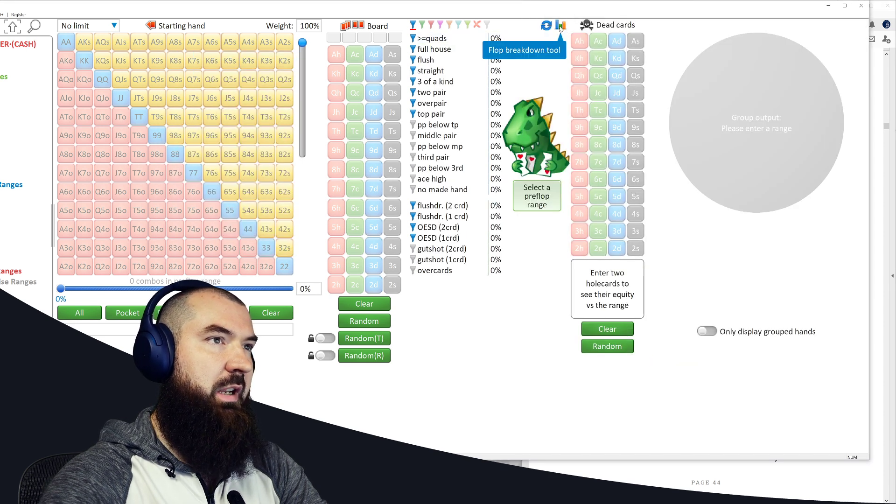
pyautogui.click(374, 131)
pyautogui.click(373, 150)
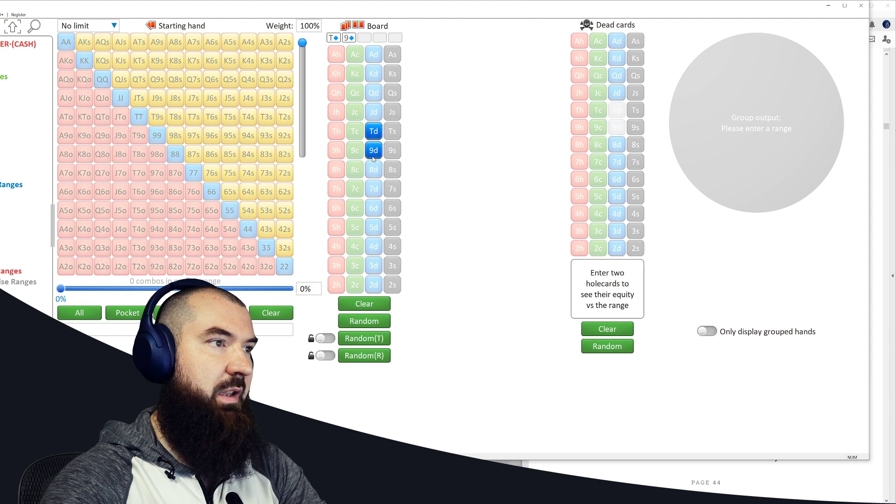
pyautogui.click(392, 228)
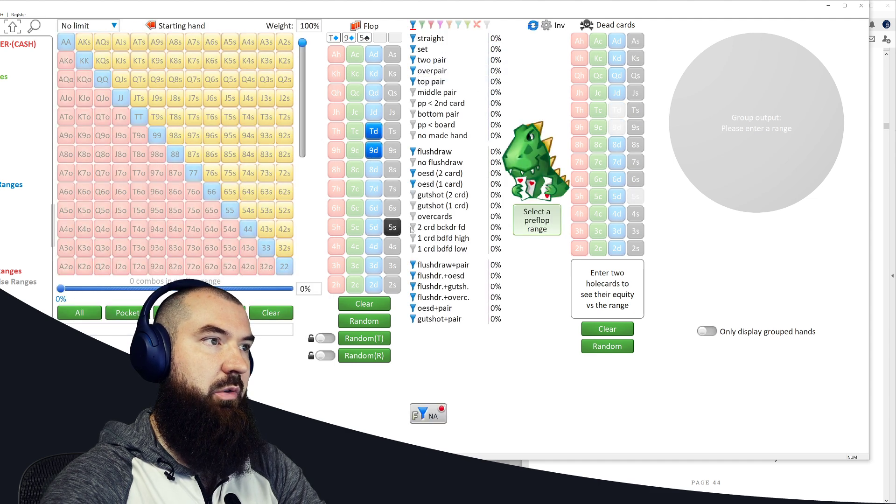
pyautogui.click(365, 304)
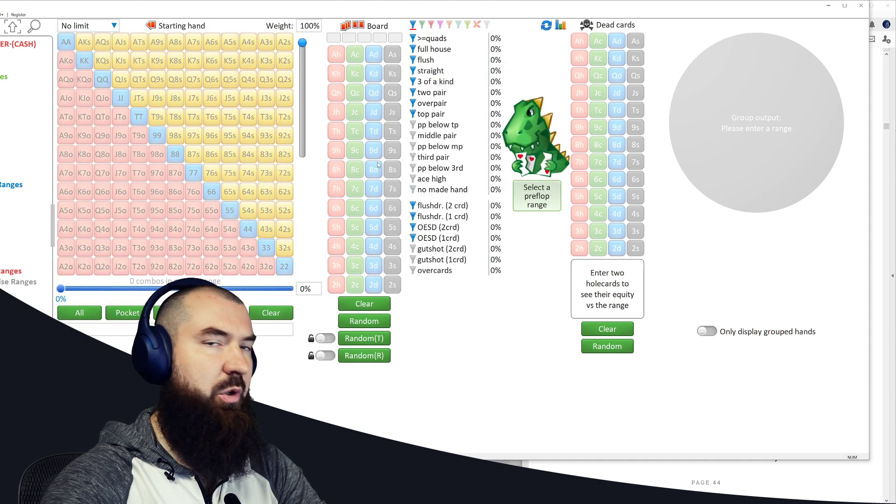
# - Open the flop breakdown tool and compare it with the ace-high questions in the workbook
pyautogui.click(561, 28)
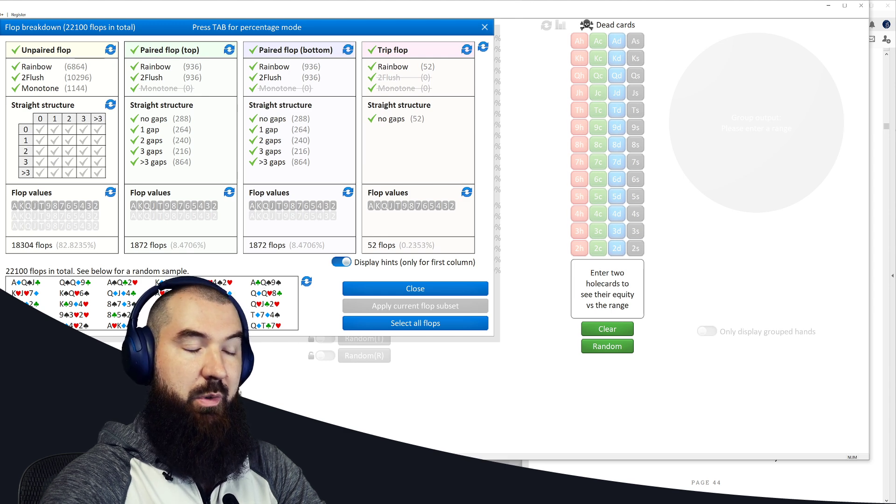
pyautogui.hotkey('alt', 'Tab')
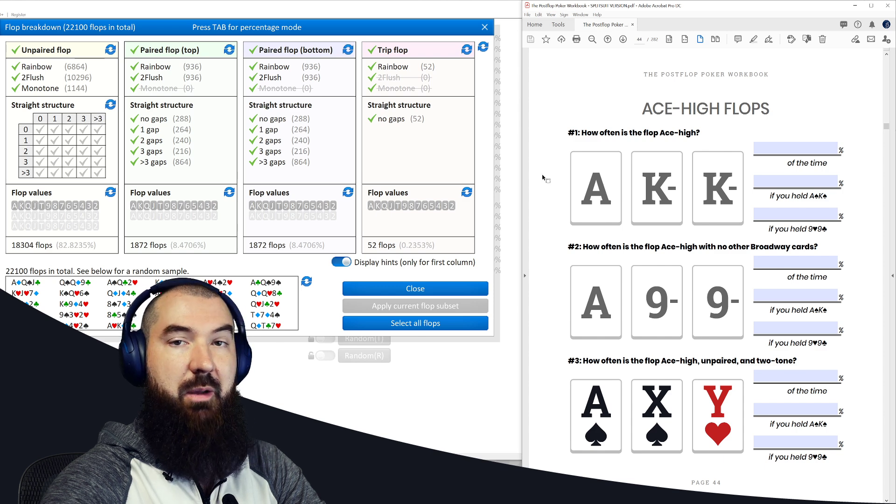
pyautogui.click(486, 399)
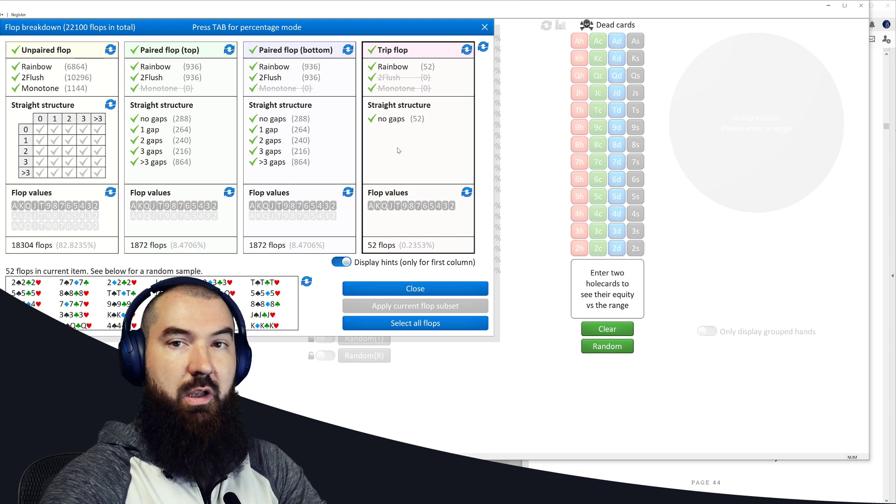
# - Try marking Ac and Kc as dead cards in the flop breakdown, then remove both
pyautogui.click(599, 42)
pyautogui.click(602, 59)
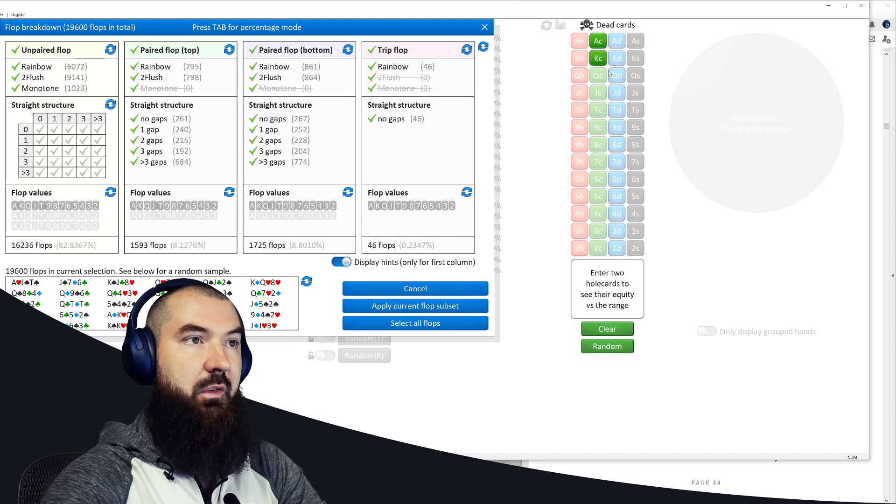
pyautogui.click(601, 42)
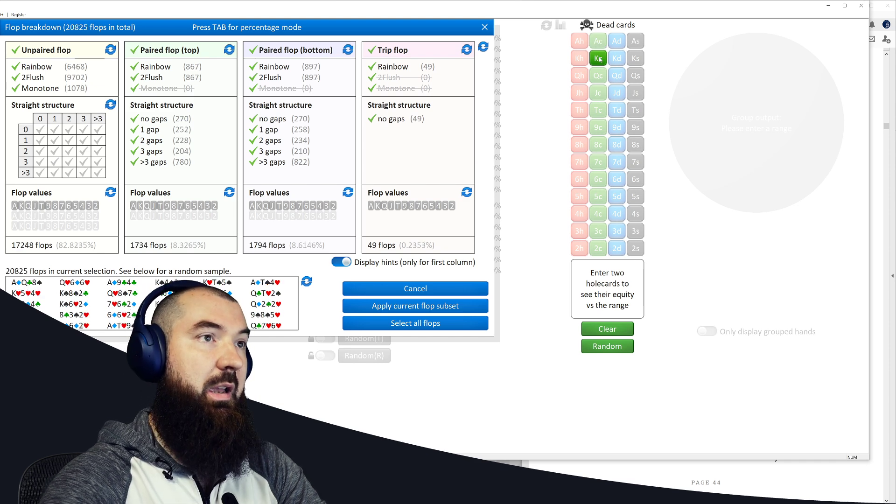
pyautogui.click(599, 58)
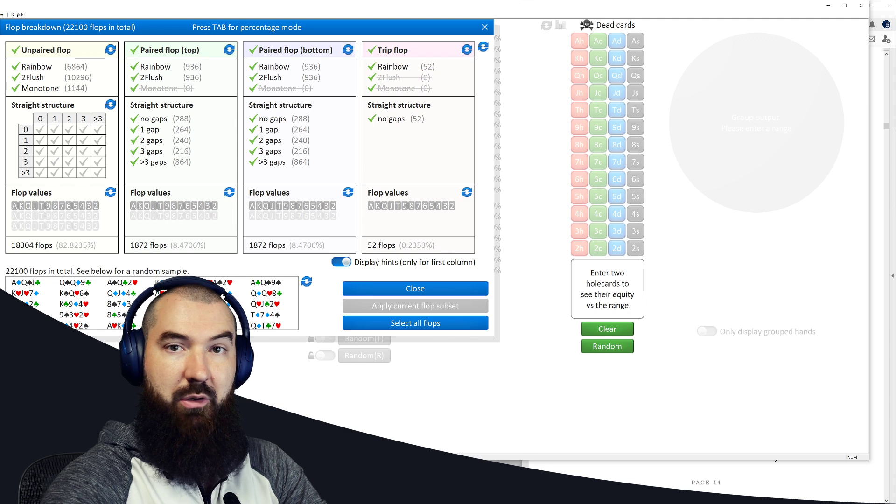
# - Exclude all paired (top) flops and trip flops from the flop breakdown
pyautogui.click(534, 464)
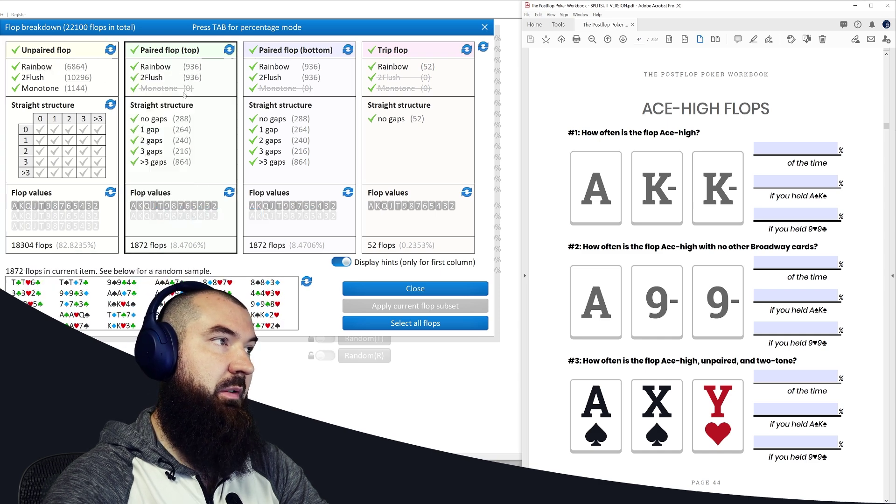
pyautogui.click(154, 50)
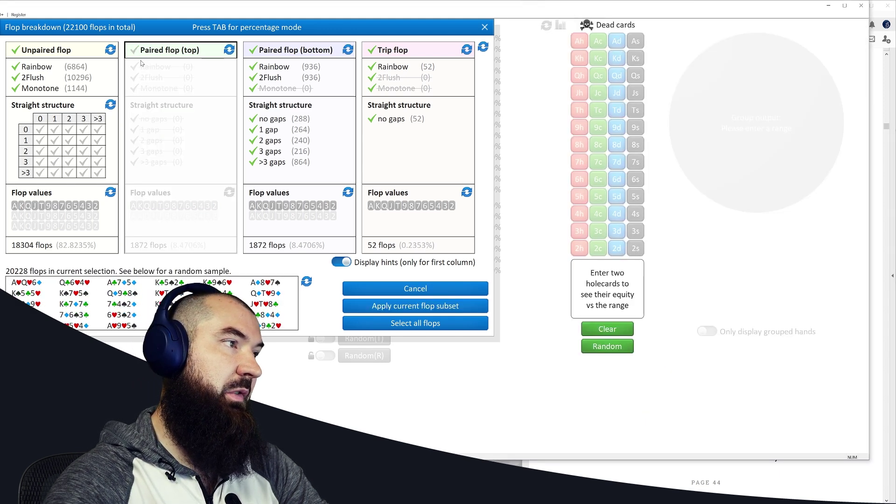
pyautogui.click(260, 106)
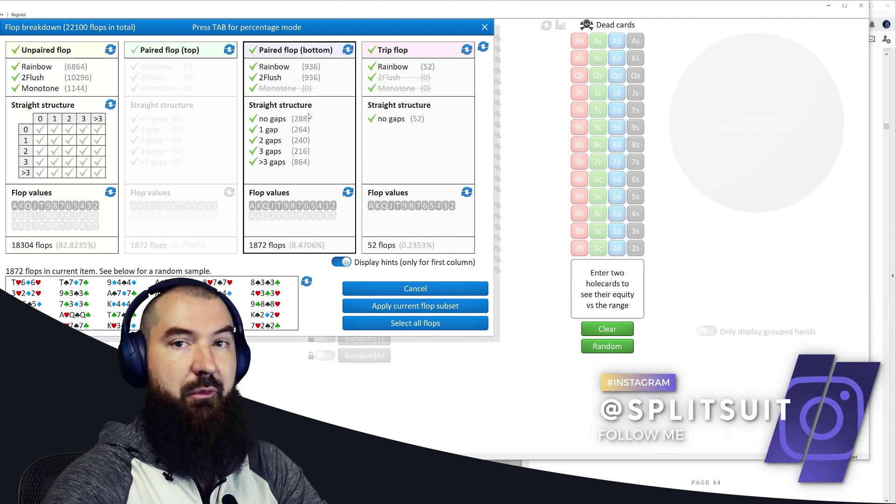
pyautogui.click(374, 85)
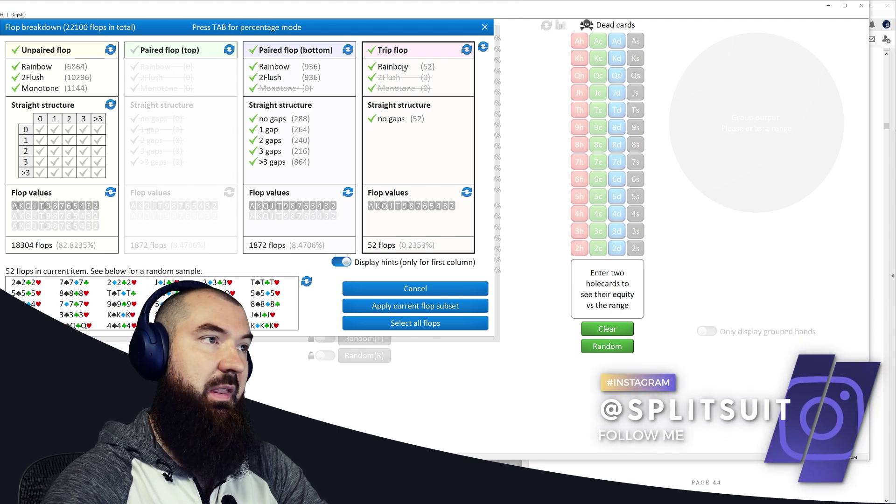
pyautogui.click(372, 53)
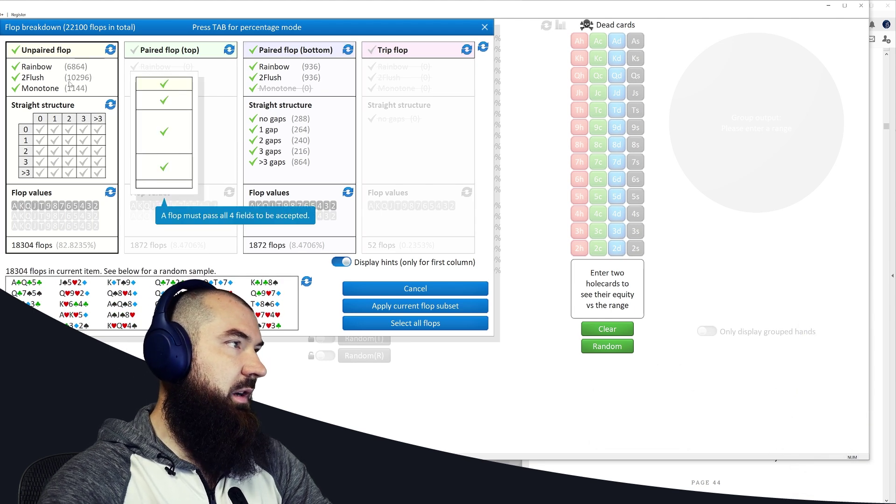
# - Restrict unpaired flops to an ace top card, with K to 2 as middle card and Q to 2 as bottom card
pyautogui.click(14, 207)
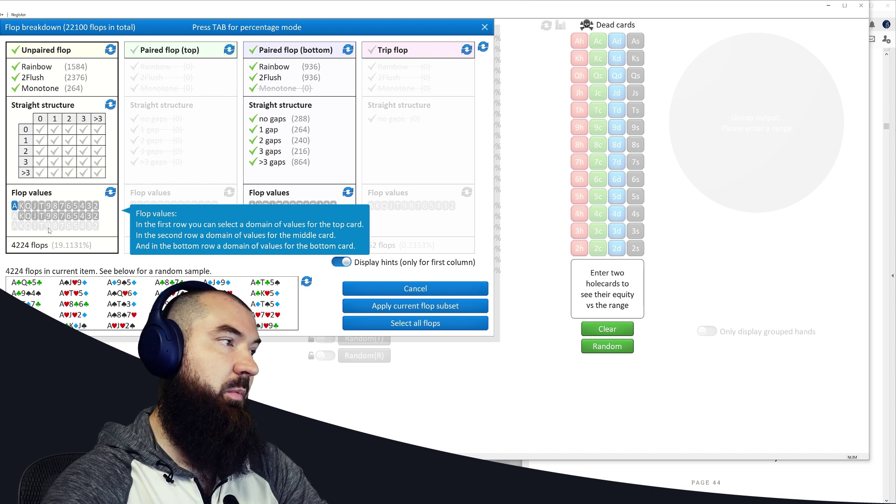
pyautogui.click(14, 206)
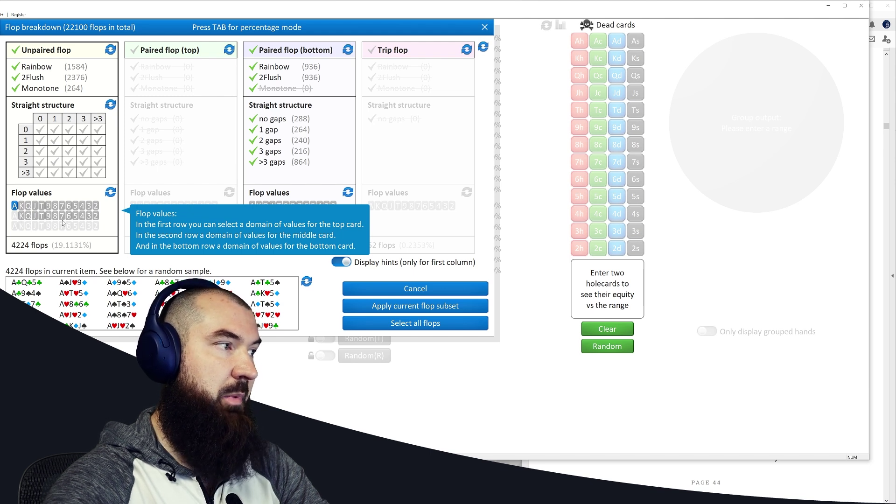
pyautogui.moveTo(22, 217)
pyautogui.mouseDown()
pyautogui.moveTo(96, 216)
pyautogui.moveTo(91, 226)
pyautogui.moveTo(28, 226)
pyautogui.mouseUp()
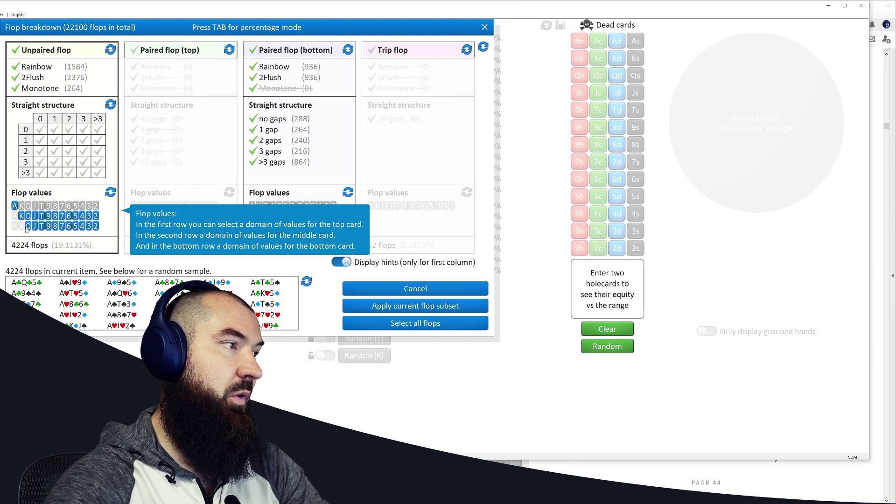
# - Restrict the paired (bottom) flops to those with an ace as the top card
pyautogui.click(168, 106)
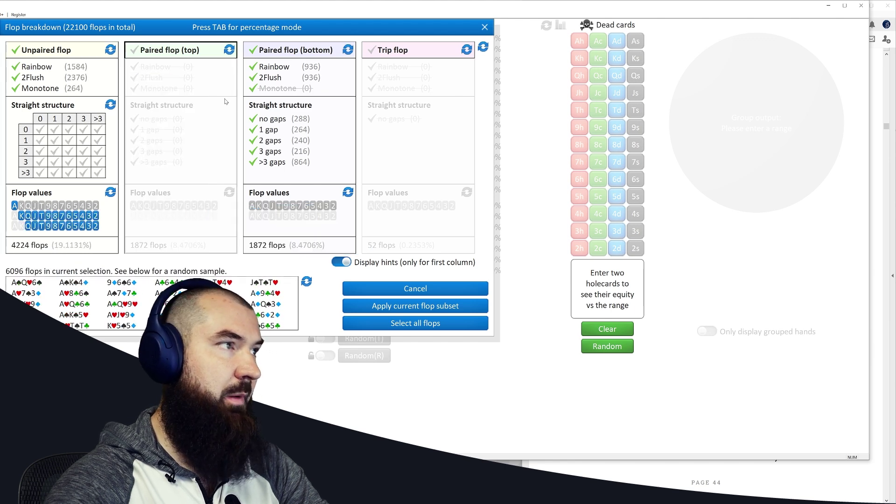
pyautogui.click(311, 200)
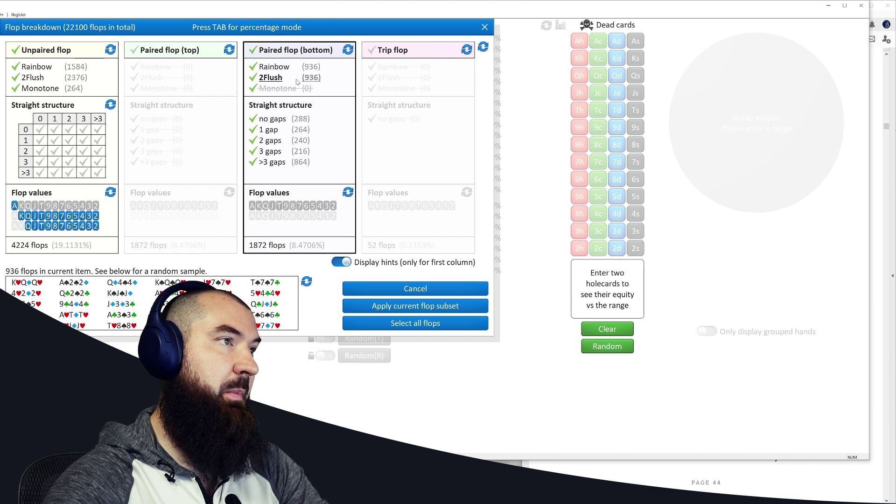
pyautogui.click(252, 206)
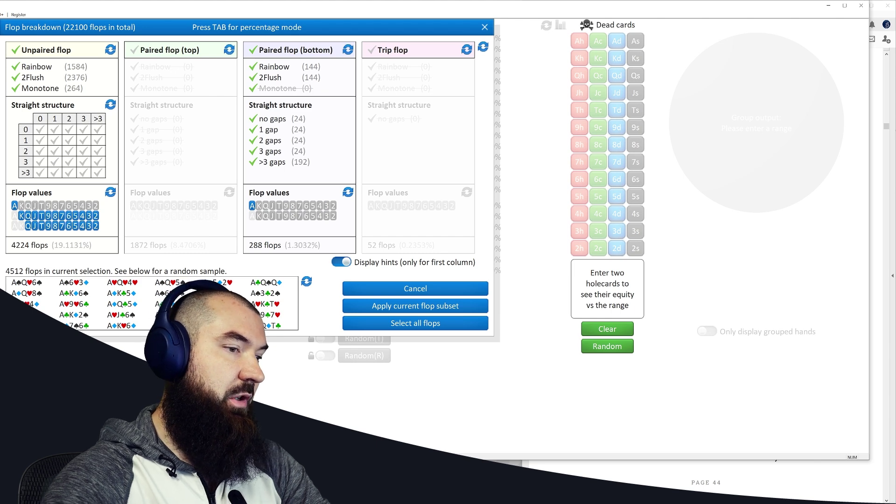
# - Switch to the Calculator and add the unpaired and paired (bottom) percentages, 19.1 + 1.3
pyautogui.hotkey('alt', 'Tab')
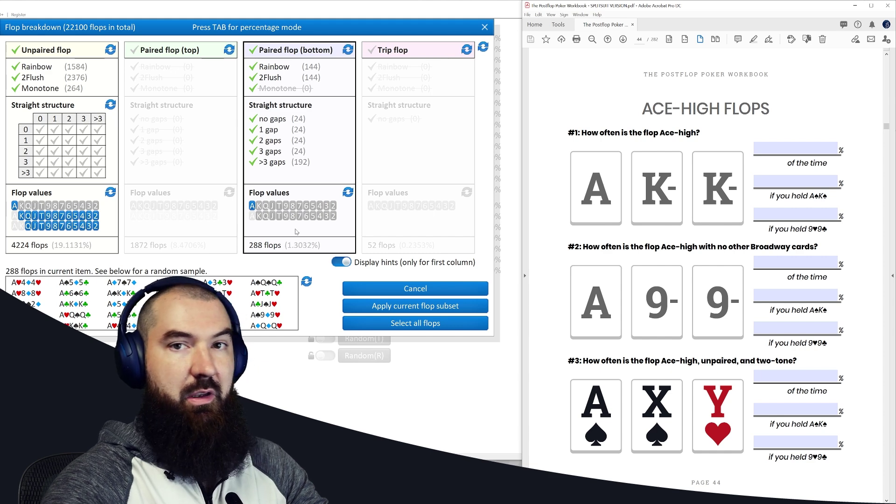
pyautogui.press('XF86Calculator')
pyautogui.moveTo(383, 206); pyautogui.dragTo(209, 270)
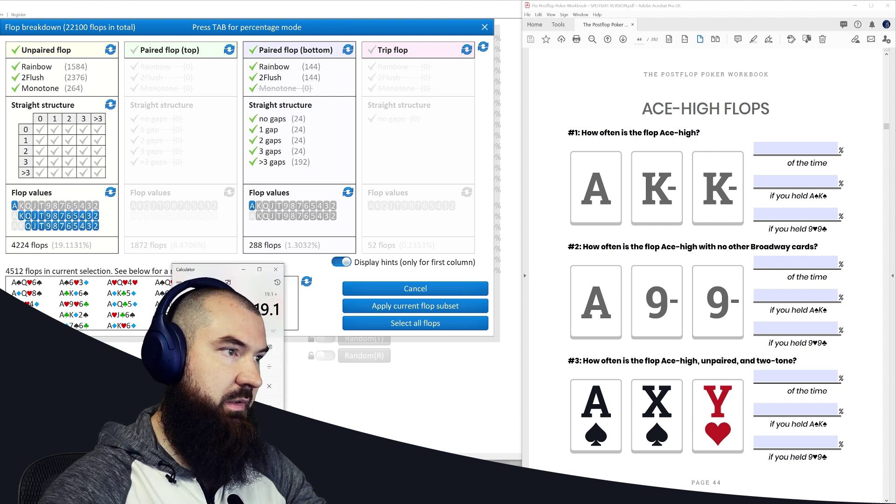
pyautogui.write('3')
pyautogui.press('Return')
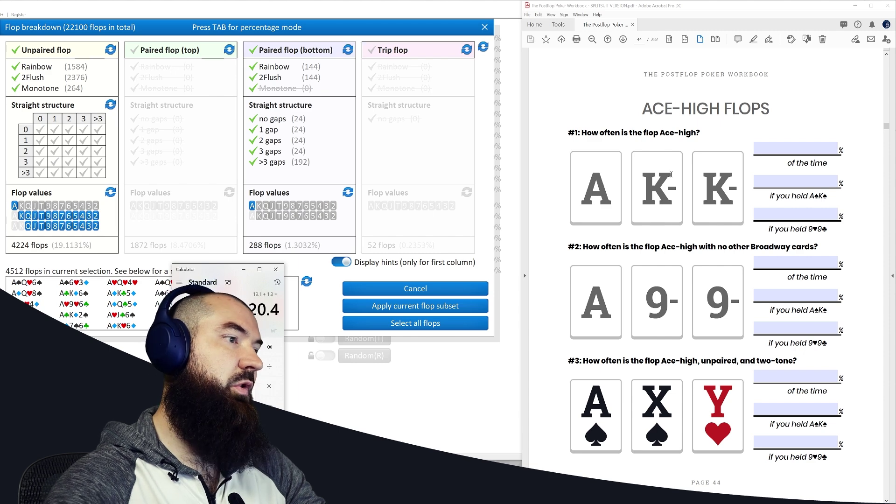
# - Enter 20 as the "of the time" answer to workbook question #1 and close the calculator
pyautogui.click(769, 148)
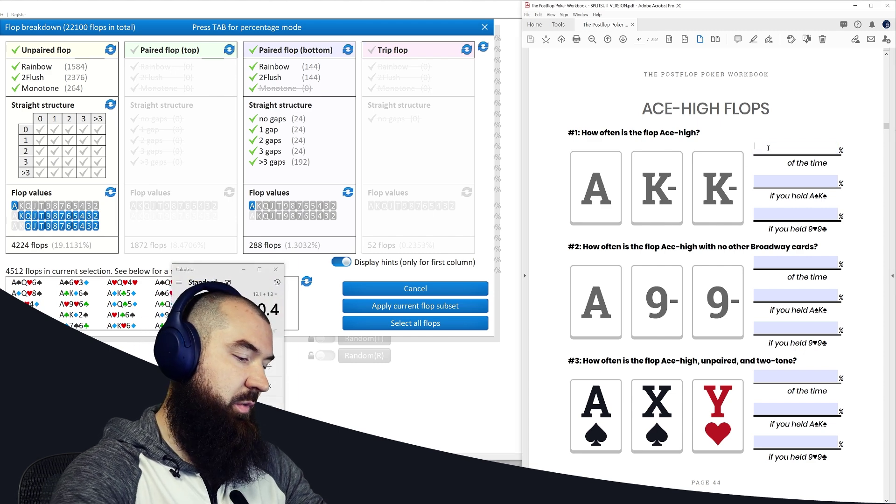
pyautogui.write('20%')
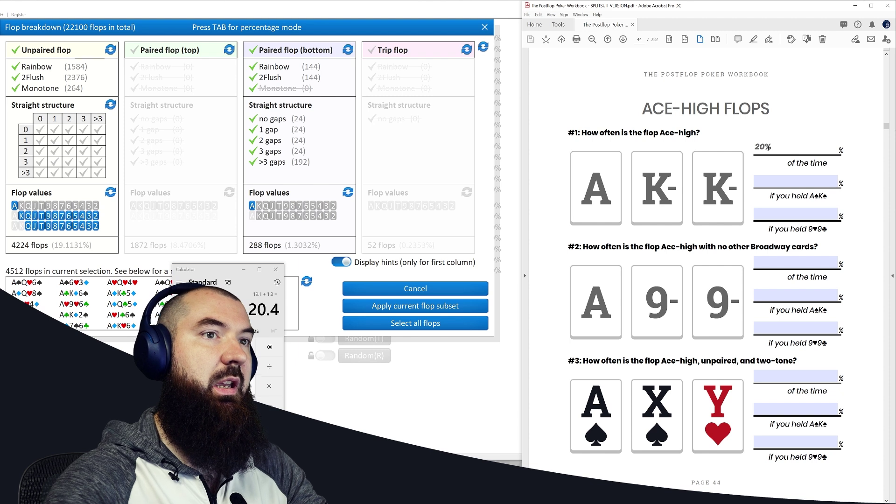
pyautogui.press('BackSpace')
pyautogui.click(858, 190)
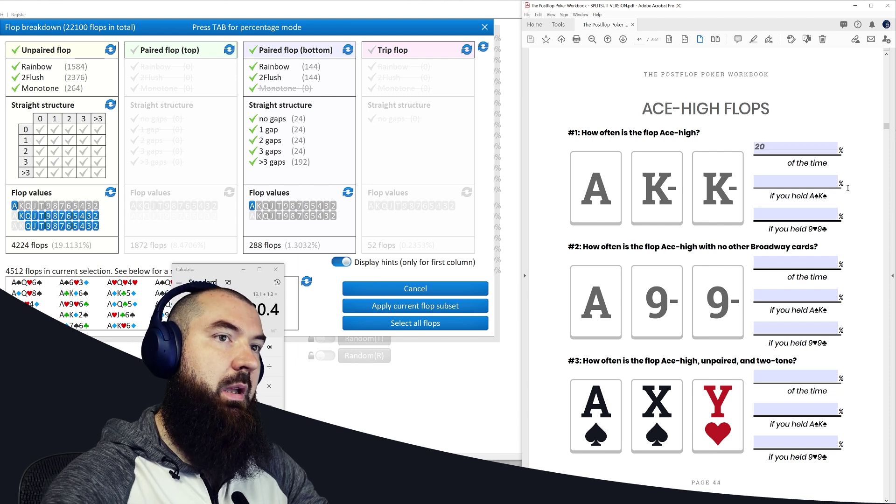
pyautogui.click(277, 271)
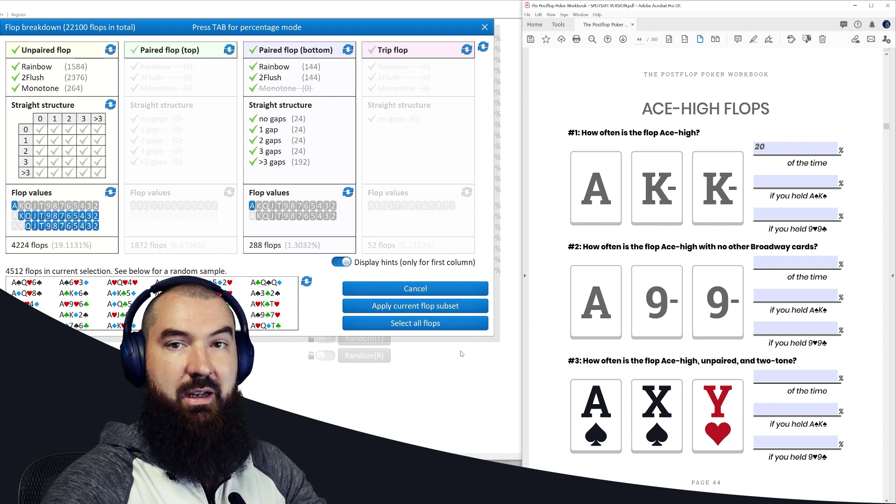
# - Mark As and Ks as dead cards in the flop breakdown
pyautogui.click(478, 379)
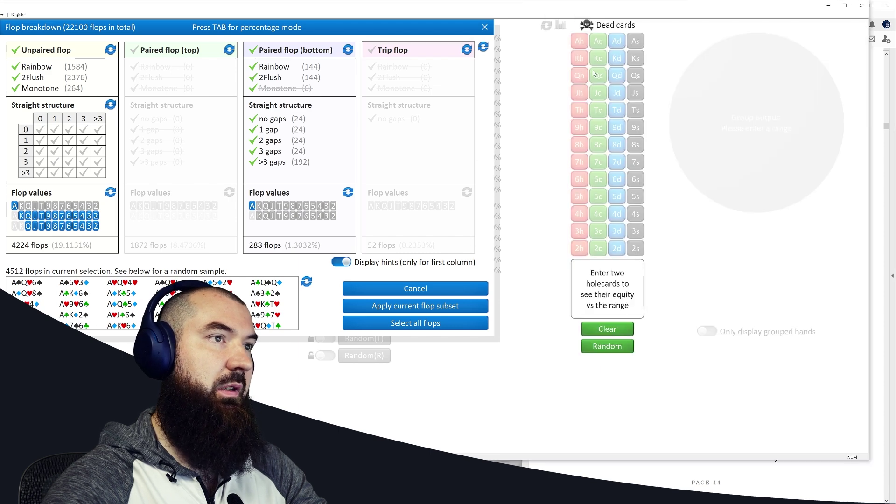
pyautogui.click(635, 42)
pyautogui.click(635, 61)
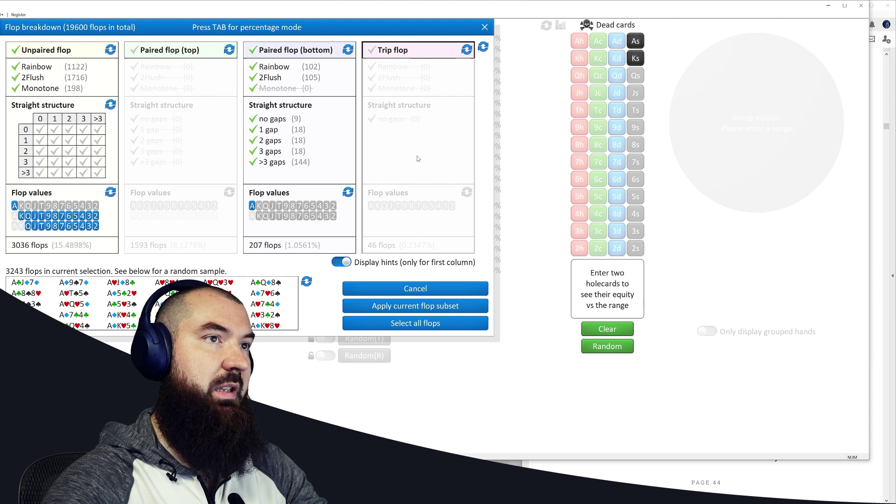
# - Add the unpaired and paired (bottom) percentages in Calculator and enter 17 as the "if you held A♠K♠" answer to workbook question #1
pyautogui.hotkey('alt', 'Tab')
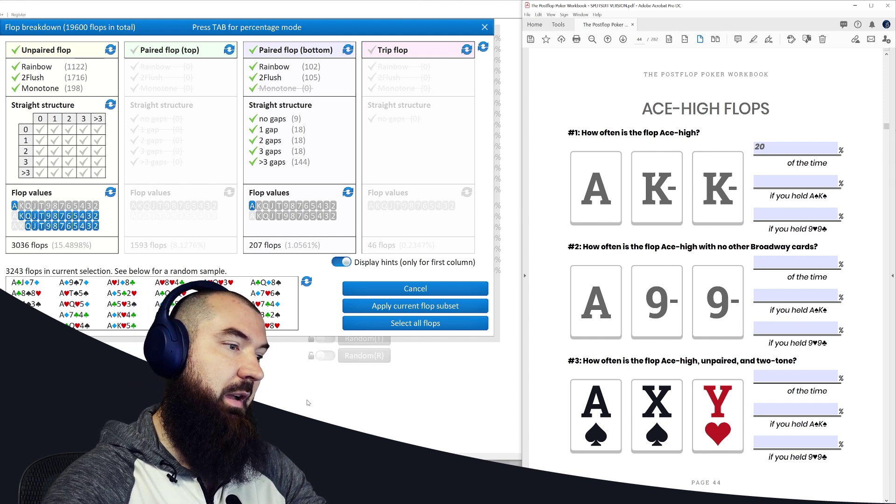
pyautogui.press('XF86Calculator')
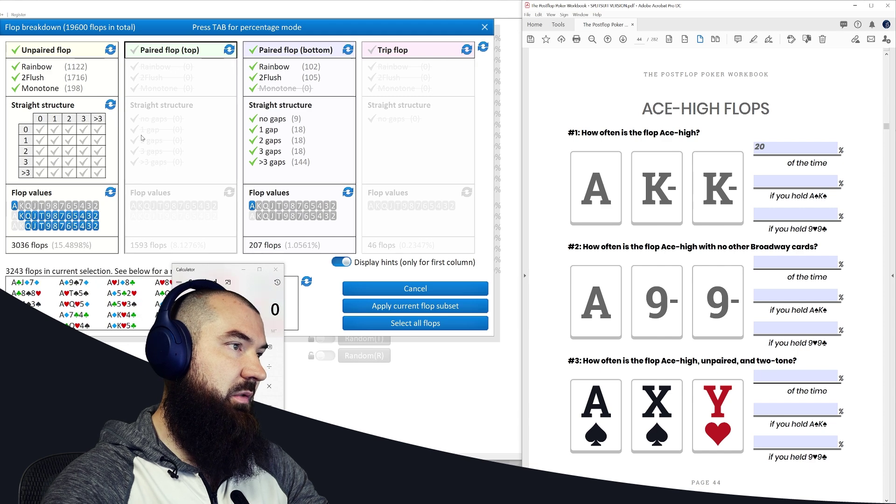
pyautogui.moveTo(224, 271); pyautogui.dragTo(199, 270)
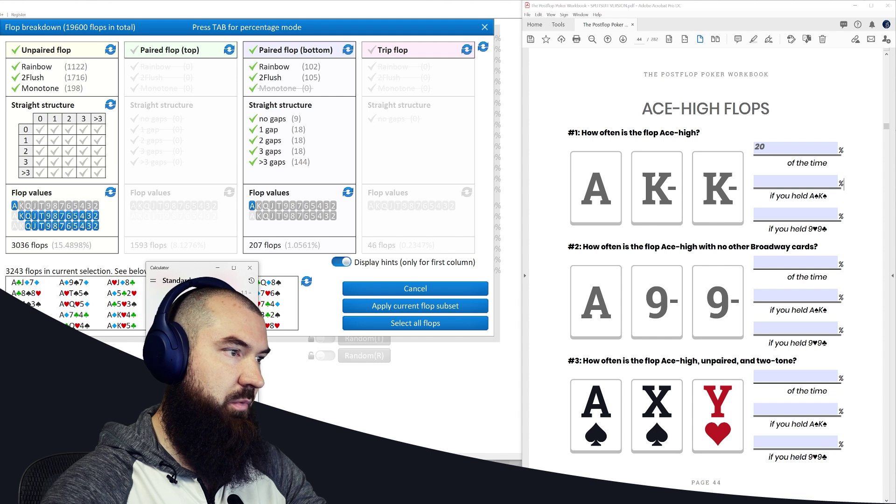
pyautogui.click(779, 183)
pyautogui.write('17%')
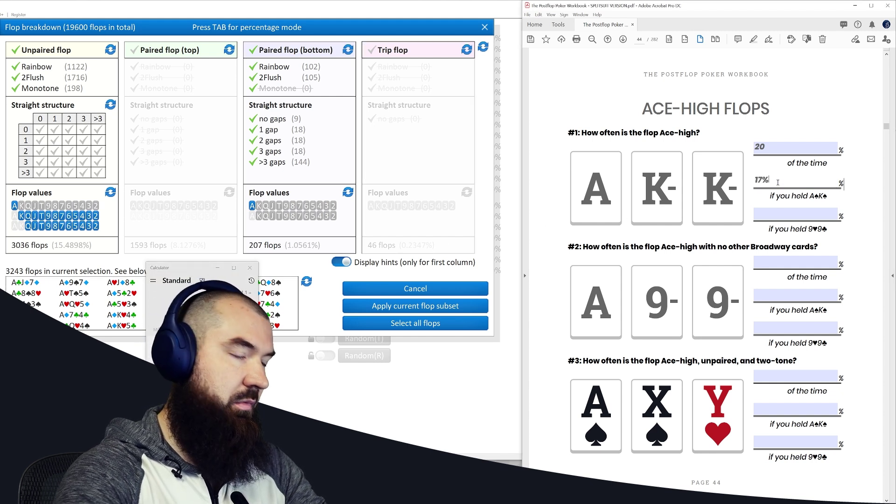
pyautogui.press('BackSpace')
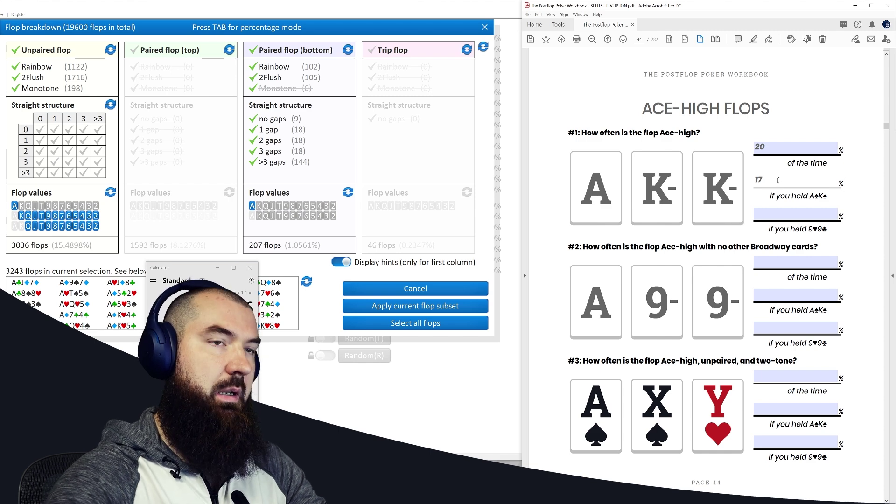
pyautogui.click(866, 206)
# - Replace the dead cards As and Ks with 9h and 9c in the flop breakdown
pyautogui.click(469, 361)
pyautogui.click(635, 42)
pyautogui.click(635, 58)
pyautogui.click(579, 126)
pyautogui.click(598, 126)
# - Add the two ace-high percentages in Calculator and enter 21 as the "if you held 9♥9♣" answer to workbook question #1
pyautogui.press('XF86Calculator')
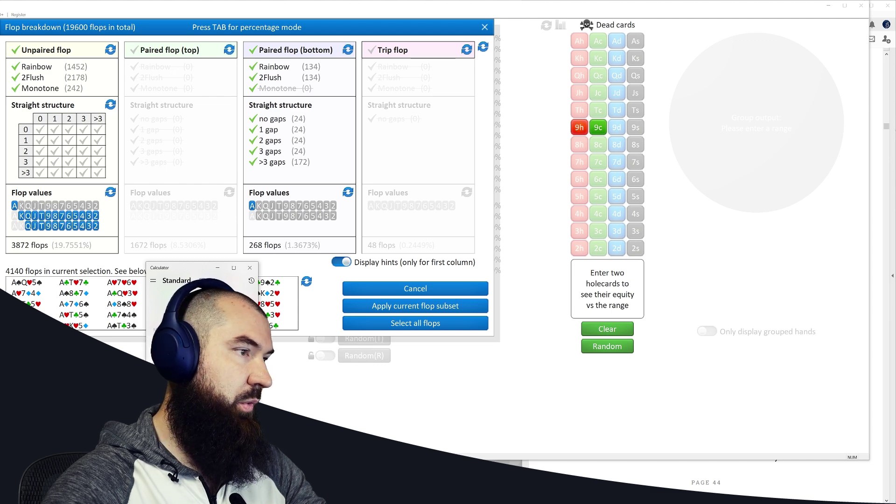
pyautogui.write('+')
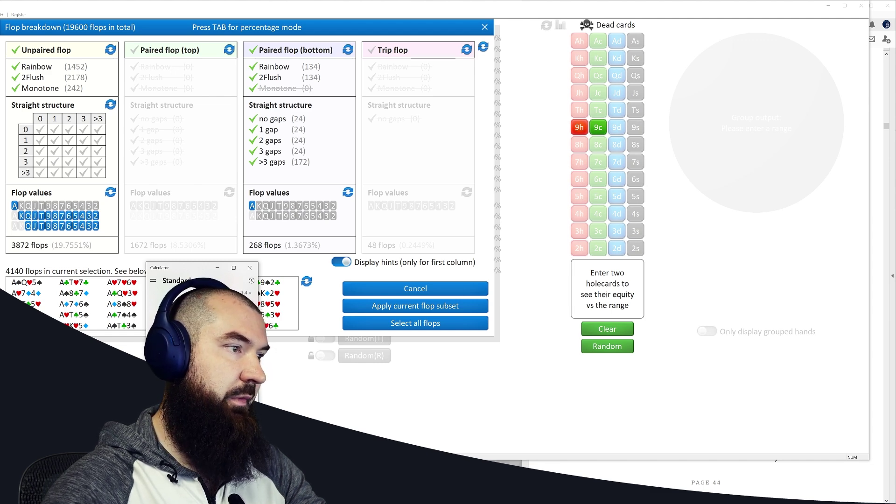
pyautogui.hotkey('alt', 'Tab')
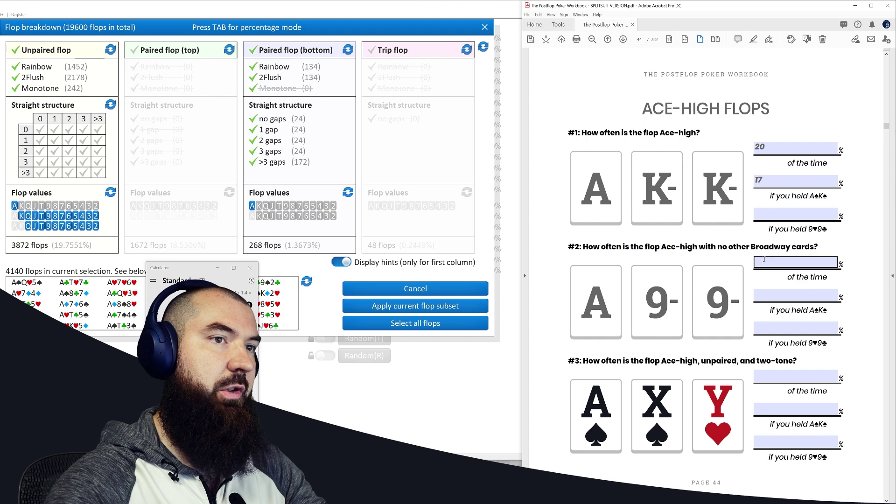
pyautogui.click(775, 215)
pyautogui.write('21')
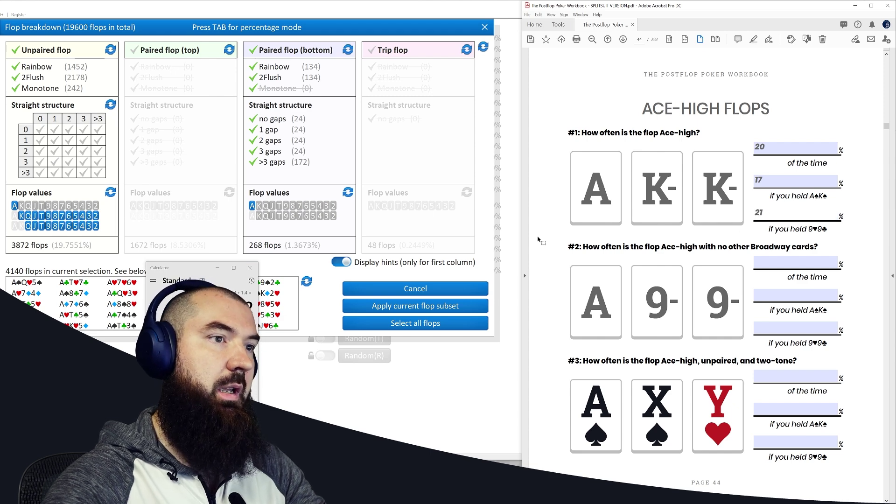
# - Check the page 44 Ace-High answers in the Postflop Workbook Answer Key spreadsheet, then put away the spreadsheet and Calculator
pyautogui.hotkey('alt', 'Tab')
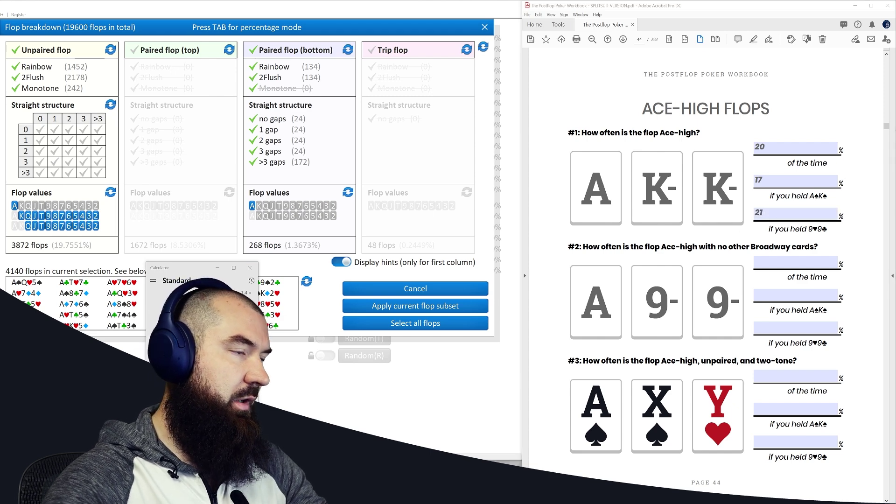
pyautogui.hotkey('alt', 'Tab')
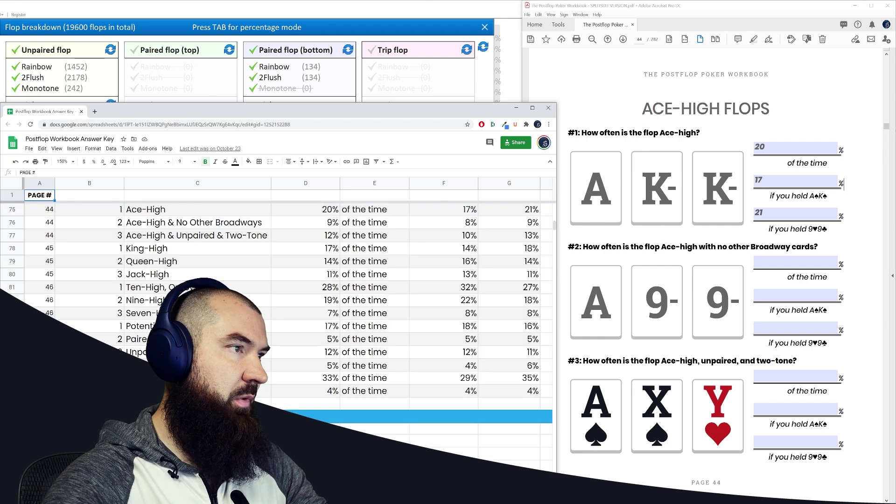
pyautogui.click(42, 211)
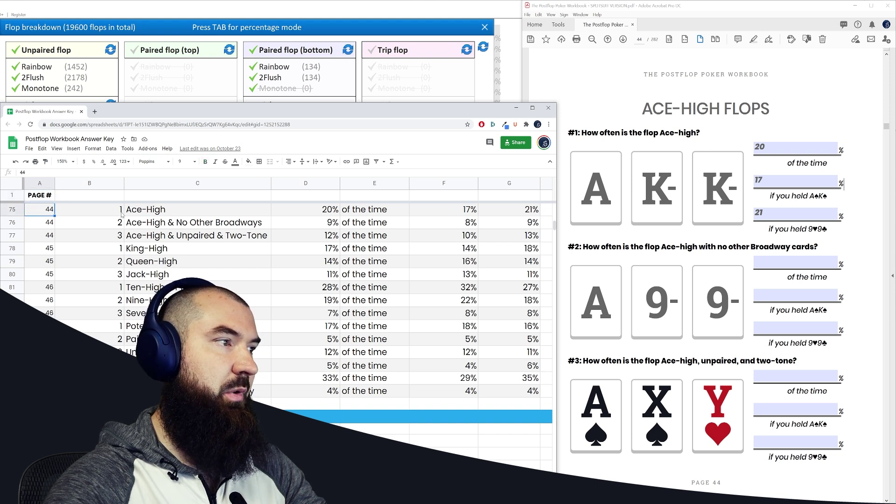
pyautogui.moveTo(121, 213); pyautogui.dragTo(191, 213)
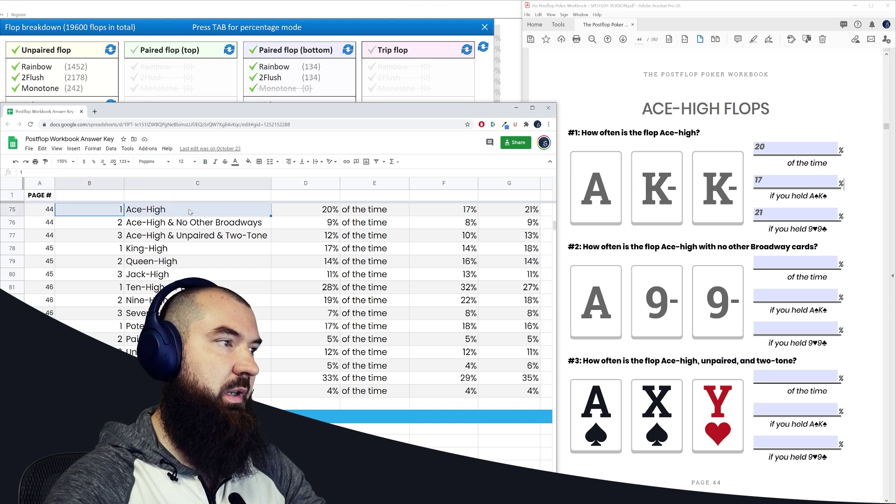
pyautogui.click(303, 212)
pyautogui.click(453, 212)
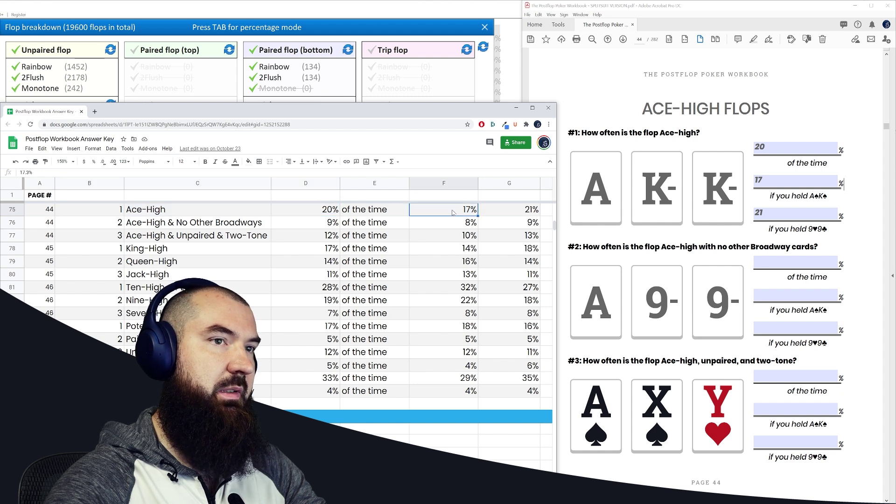
pyautogui.click(515, 212)
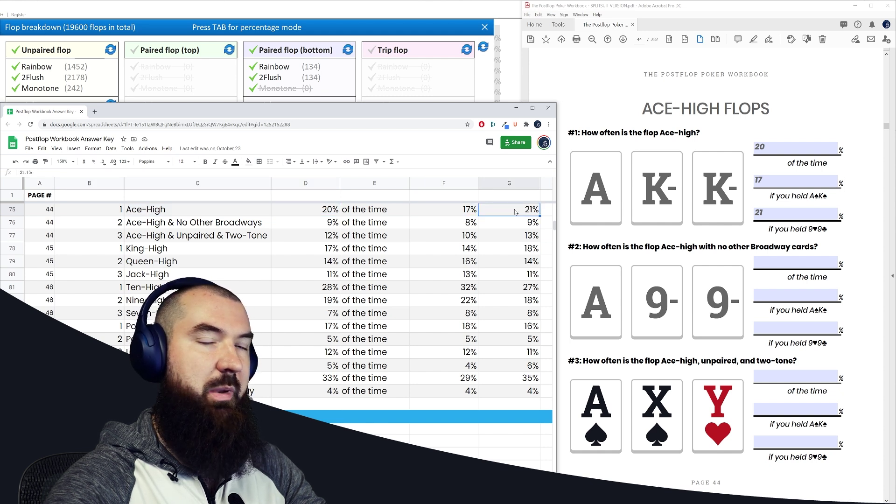
pyautogui.click(517, 109)
pyautogui.click(264, 286)
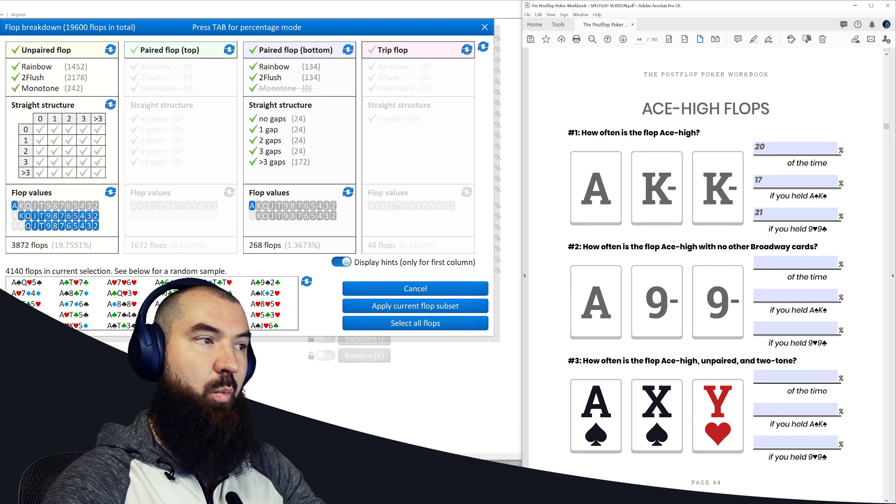
# - Restrict the middle card of unpaired flops and the paired card of paired (bottom) flops to values 9 through 2
pyautogui.moveTo(53, 185)
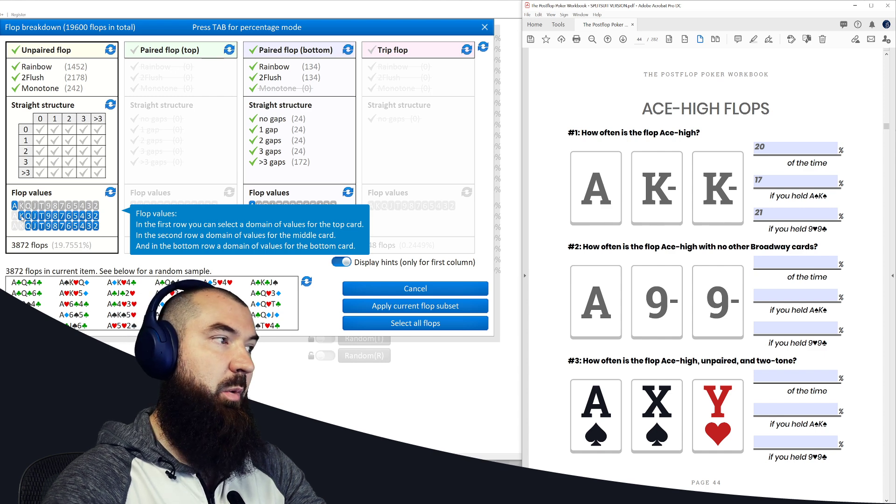
pyautogui.moveTo(22, 218); pyautogui.dragTo(48, 220)
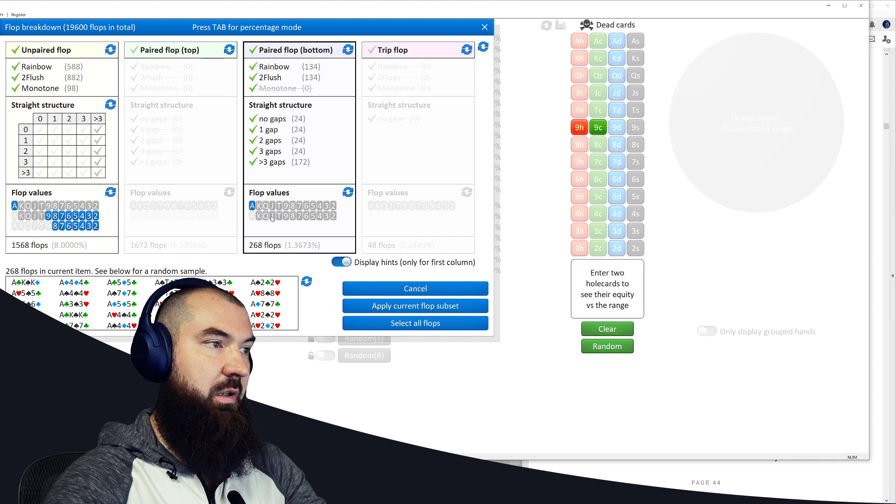
pyautogui.moveTo(286, 218); pyautogui.dragTo(333, 216)
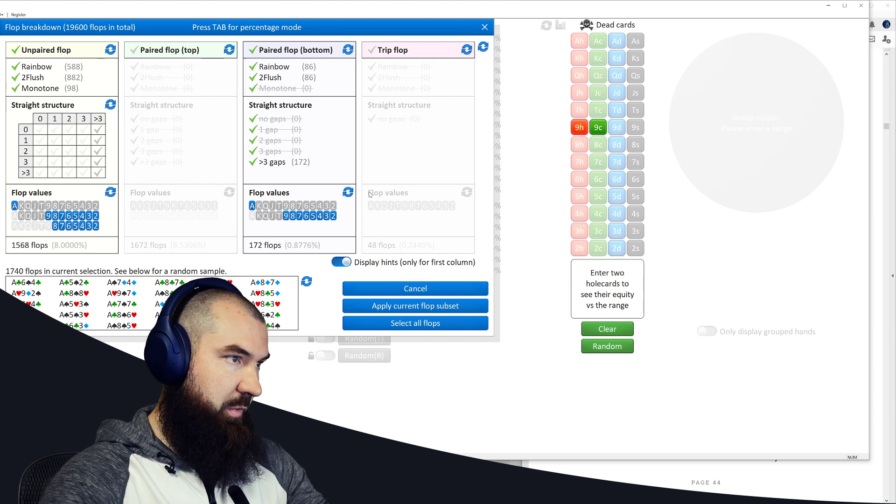
# - Switch to Calculator and add the unpaired and paired (bottom) percentages, 8 + 0.9
pyautogui.press('XF86Calculator')
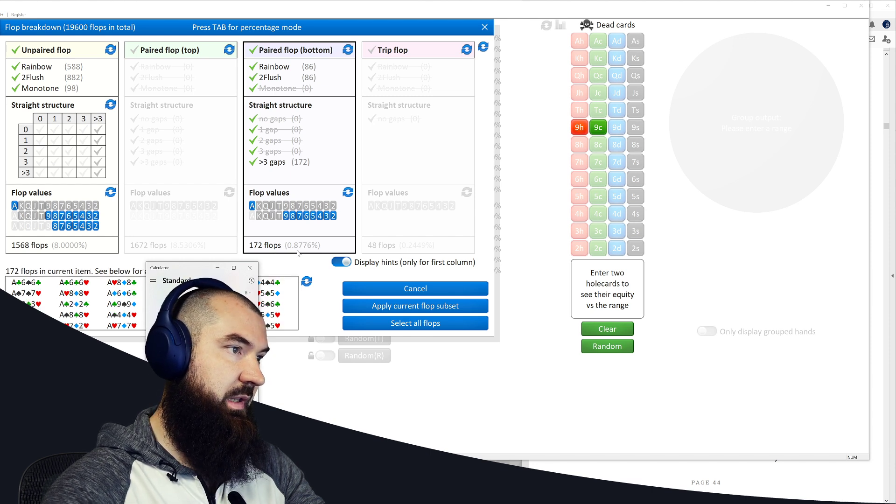
pyautogui.write('8+')
pyautogui.write('0.9 =')
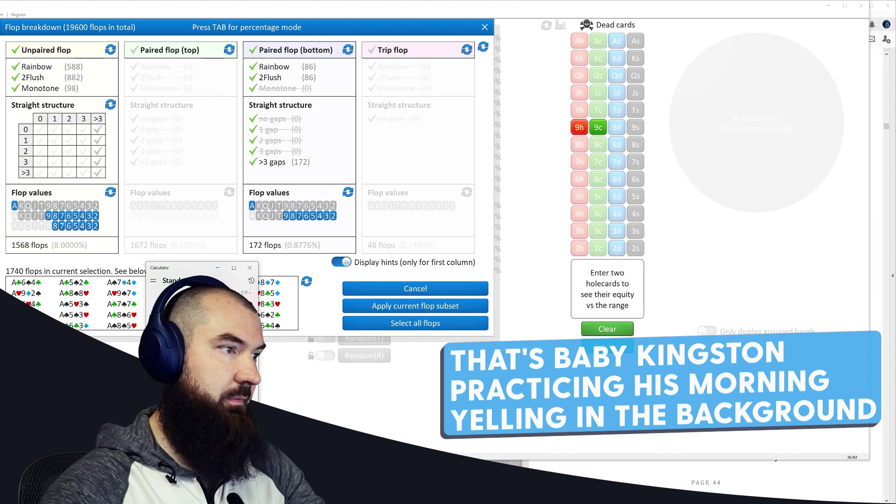
pyautogui.press('Return')
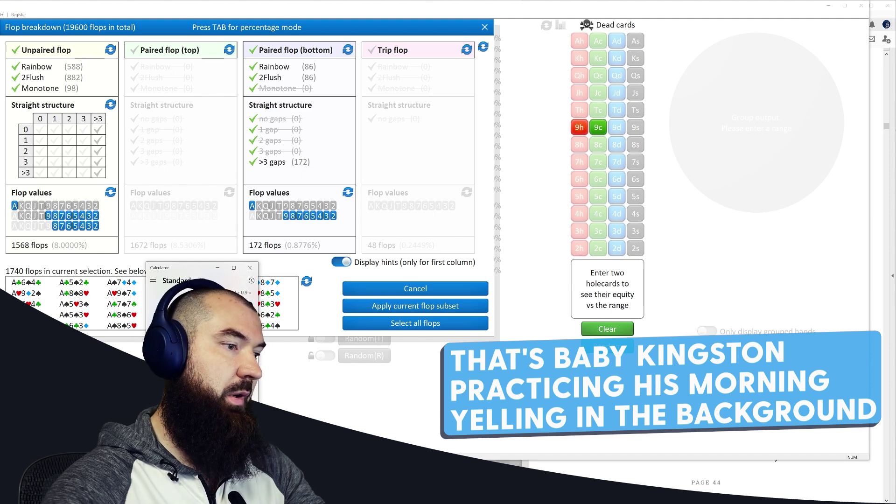
# - Enter 9 as the "of the time" answer to workbook question #2
pyautogui.hotkey('alt', 'Tab')
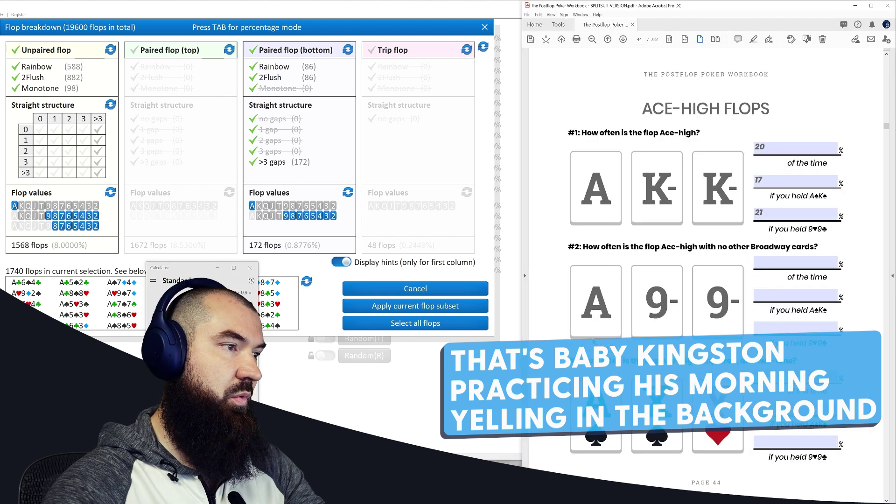
pyautogui.click(775, 264)
pyautogui.write('9')
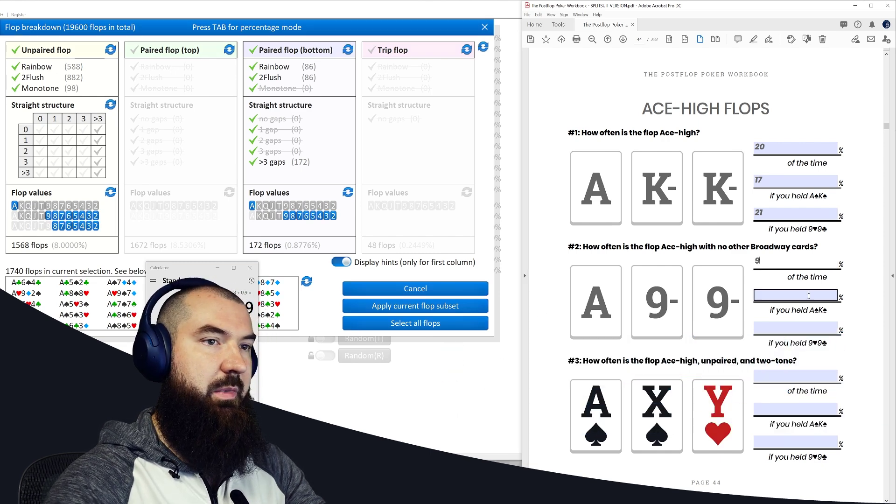
pyautogui.click(862, 301)
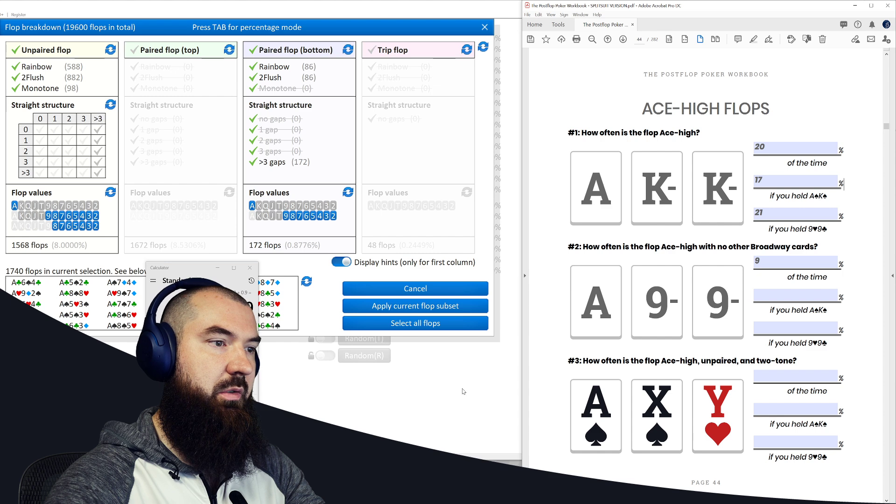
# - Return to the flop breakdown and remove 9h and 9c from the dead cards
pyautogui.hotkey('alt', 'Tab')
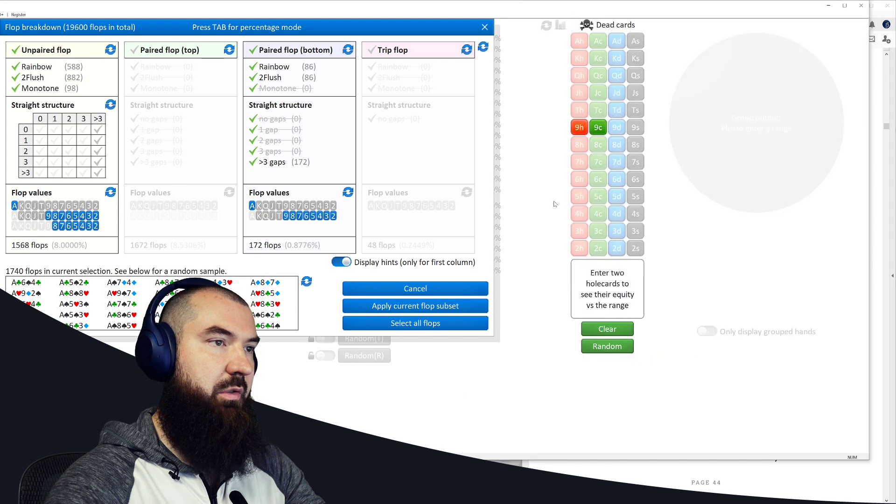
pyautogui.click(580, 128)
pyautogui.click(598, 127)
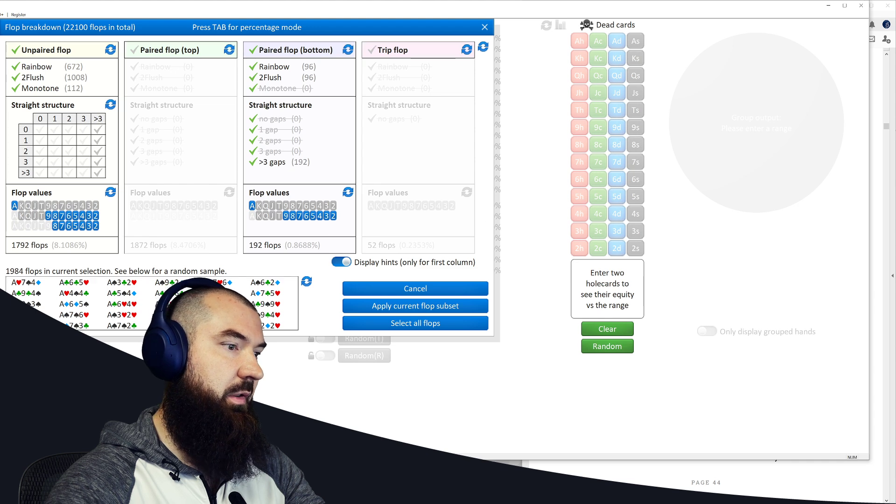
# - Recheck the no-dead-card percentage total in Calculator against the "of the time" answer to workbook question #2
pyautogui.press('XF86Calculator')
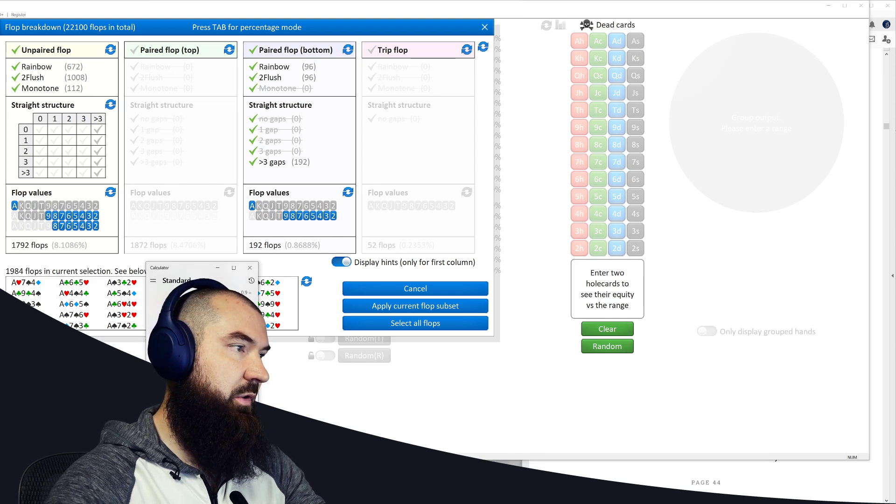
pyautogui.click(298, 224)
pyautogui.click(307, 270)
pyautogui.click(588, 463)
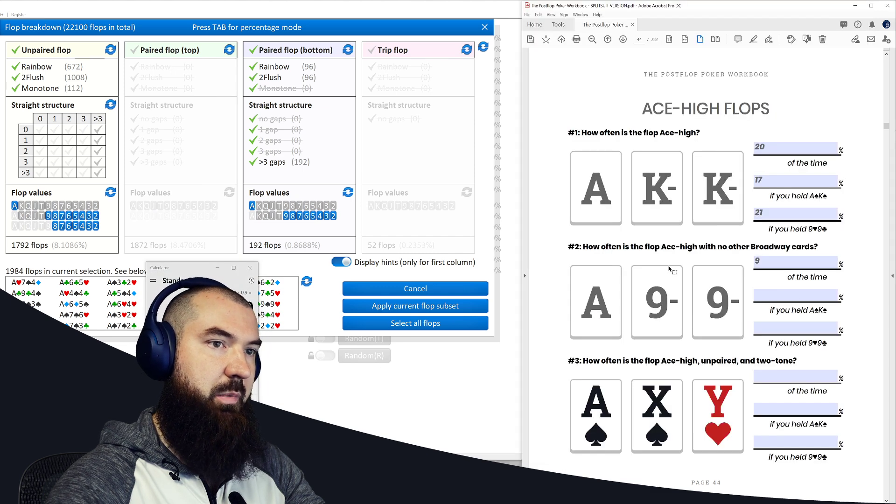
# - Return to the flop breakdown and mark As and Ks as dead cards
pyautogui.click(507, 268)
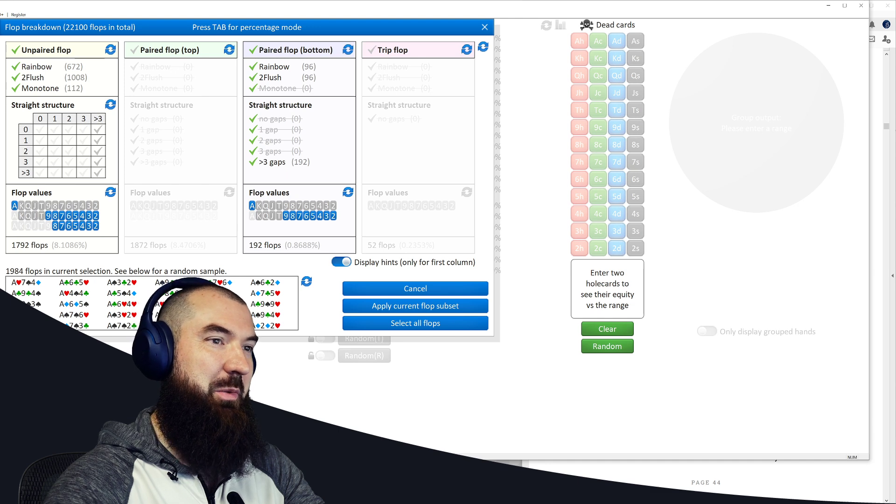
pyautogui.click(639, 41)
pyautogui.click(638, 58)
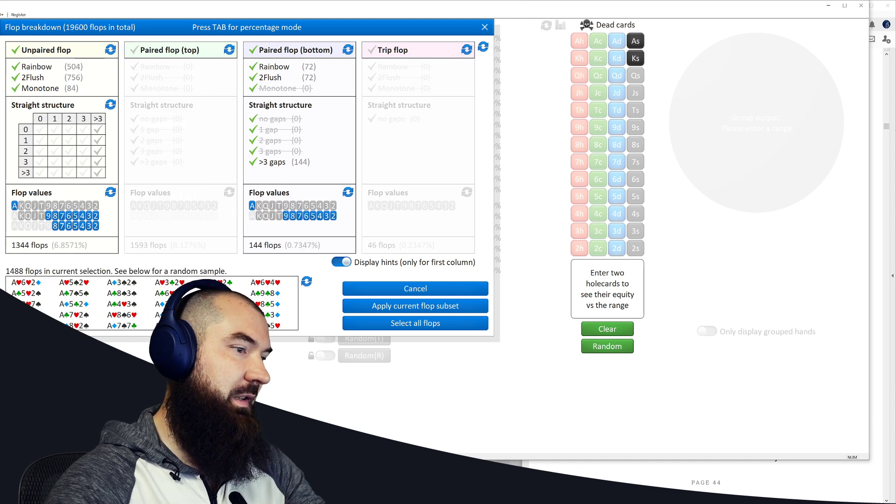
# - Add the two restricted ace-high percentages in Calculator and enter 8 as the "if you held A♠K♠" answer to workbook question #2
pyautogui.hotkey('alt', 'Tab')
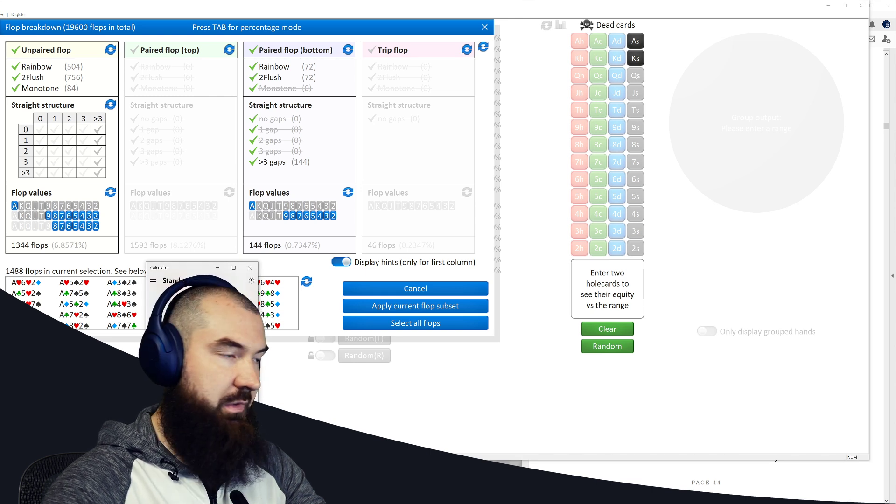
pyautogui.write('69+')
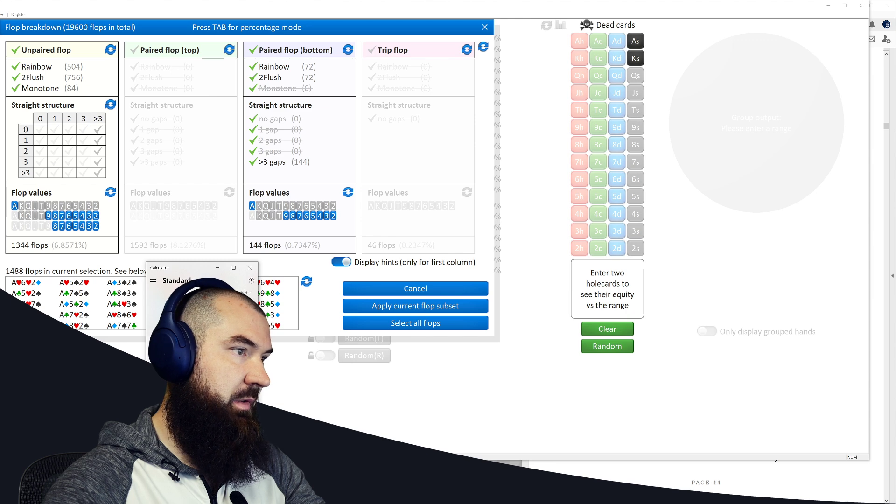
pyautogui.click(574, 473)
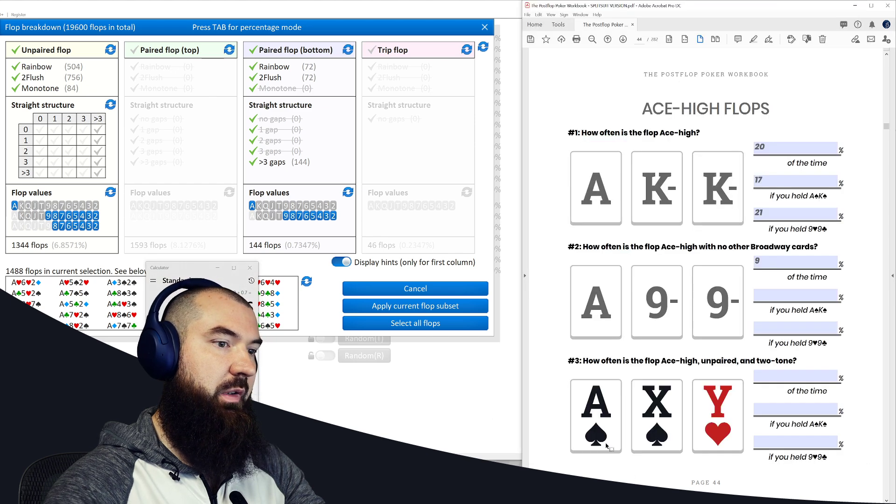
pyautogui.click(760, 298)
pyautogui.write('8')
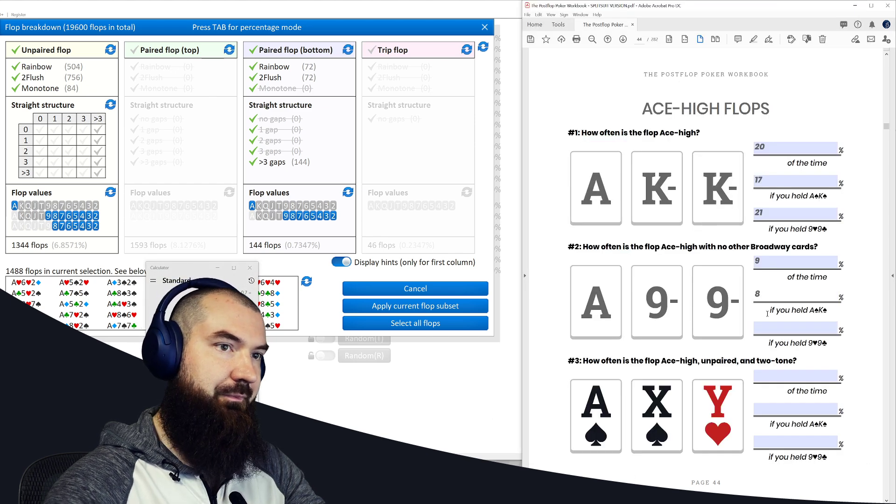
# - Enter 9 as the "if you held 9♥9♣" answer to workbook question #2 and close Calculator
pyautogui.click(767, 326)
pyautogui.write('9')
pyautogui.click(860, 332)
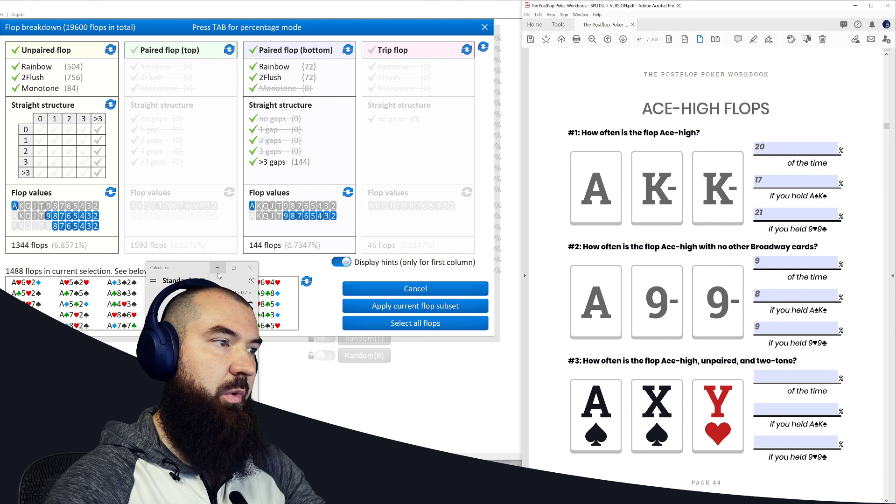
pyautogui.click(249, 269)
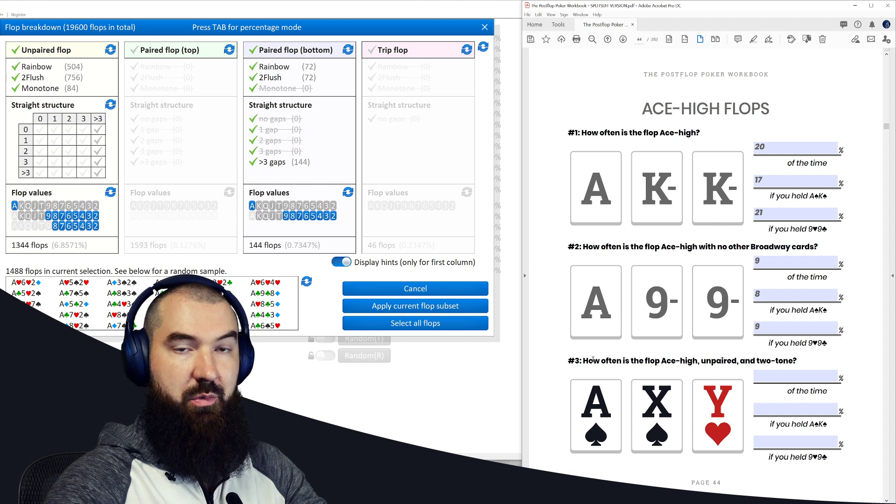
# - Return to the flop breakdown and clear all dead cards
pyautogui.hotkey('alt', 'Tab')
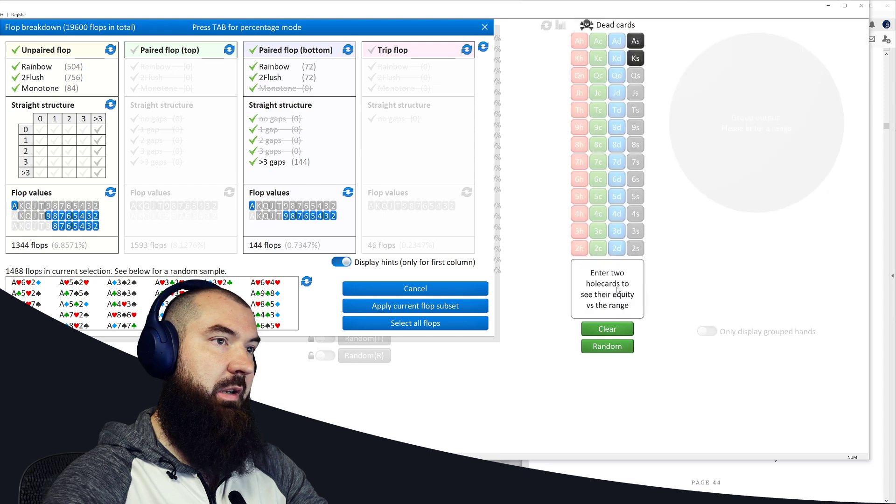
pyautogui.click(600, 329)
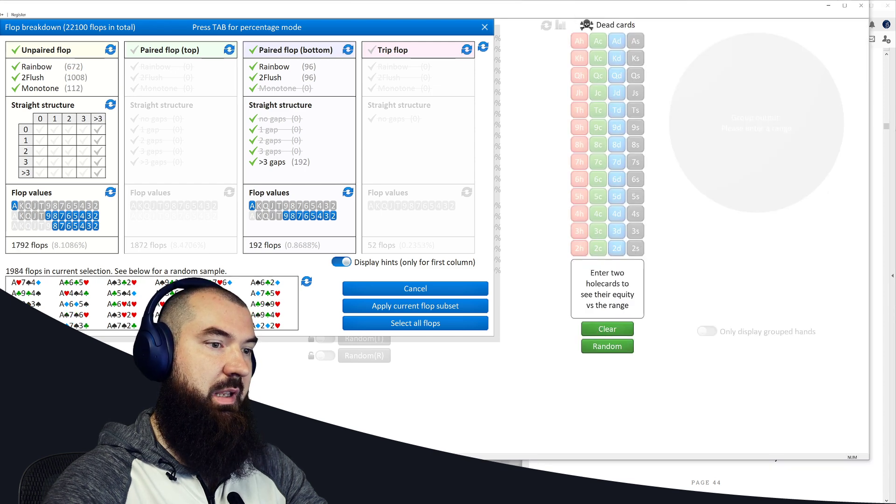
pyautogui.hotkey('alt', 'Tab')
pyautogui.moveTo(64, 155)
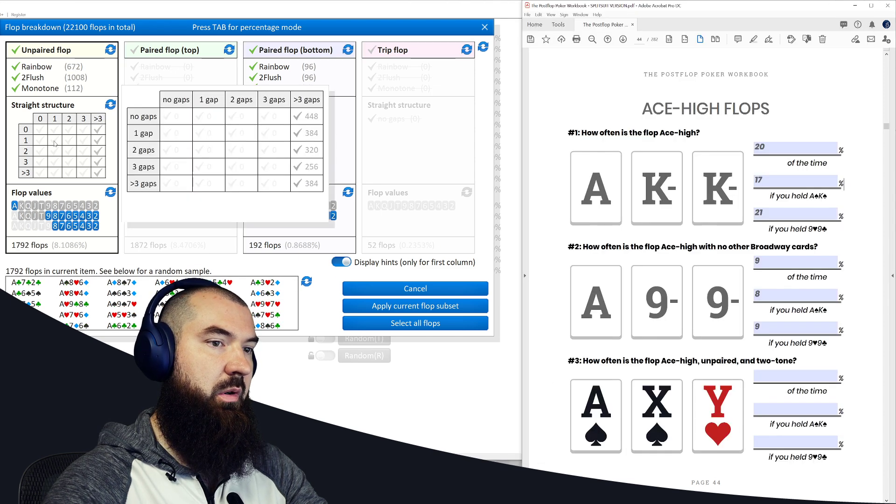
# - Exclude the bottom-paired flops so that only unpaired flops stay in the selection
pyautogui.click(252, 52)
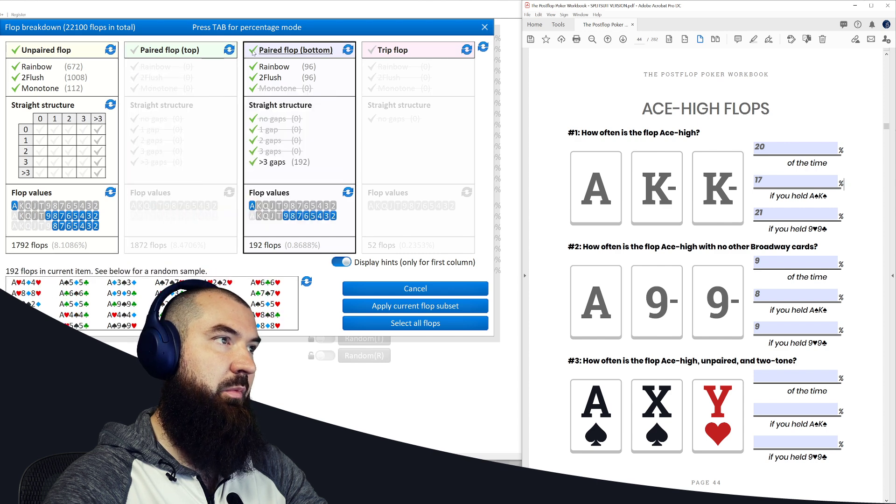
pyautogui.click(253, 51)
pyautogui.click(395, 51)
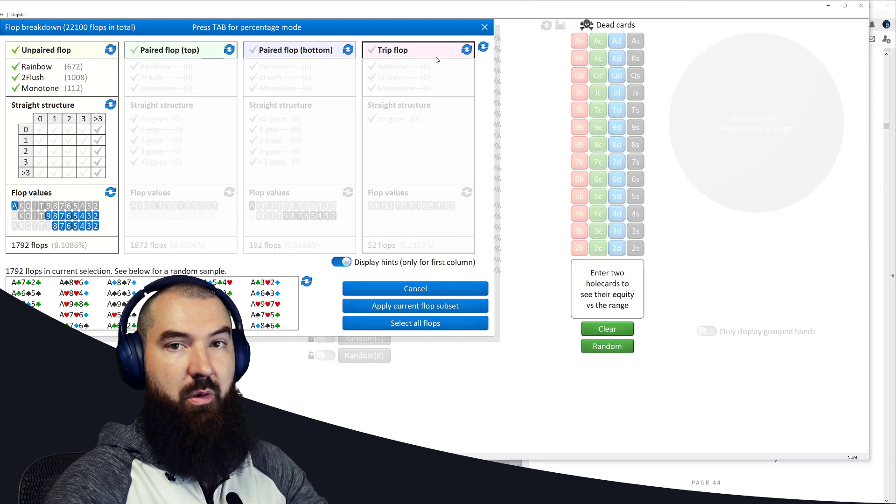
pyautogui.hotkey('alt', 'Tab')
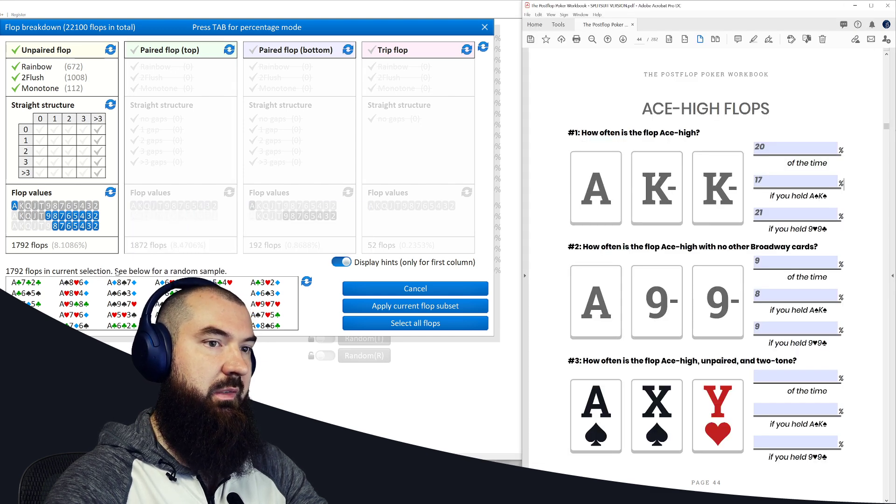
# - Widen the unpaired ace-high flops to allow K and lower as the other cards, and keep only the 2Flush texture
pyautogui.click(20, 217)
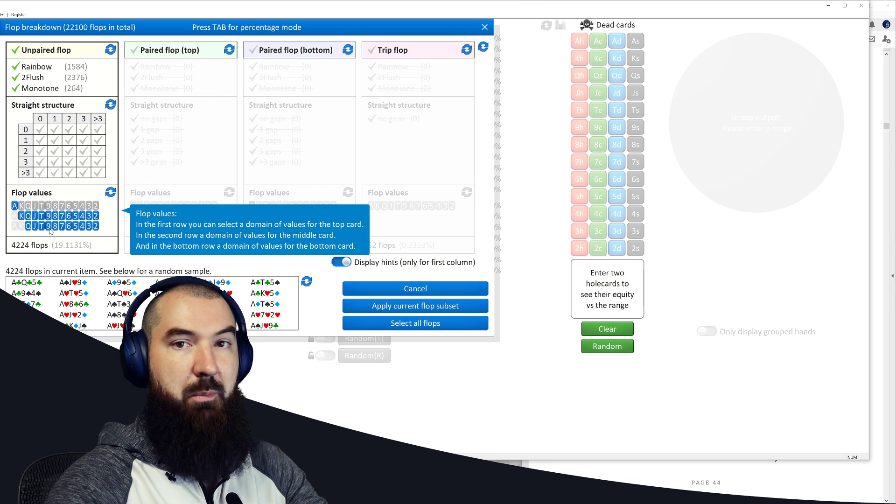
pyautogui.click(14, 207)
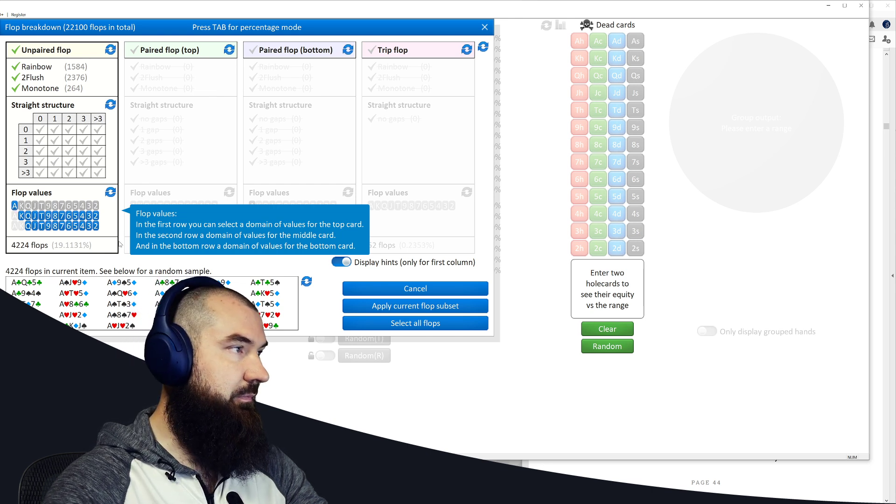
pyautogui.hotkey('alt', 'Tab')
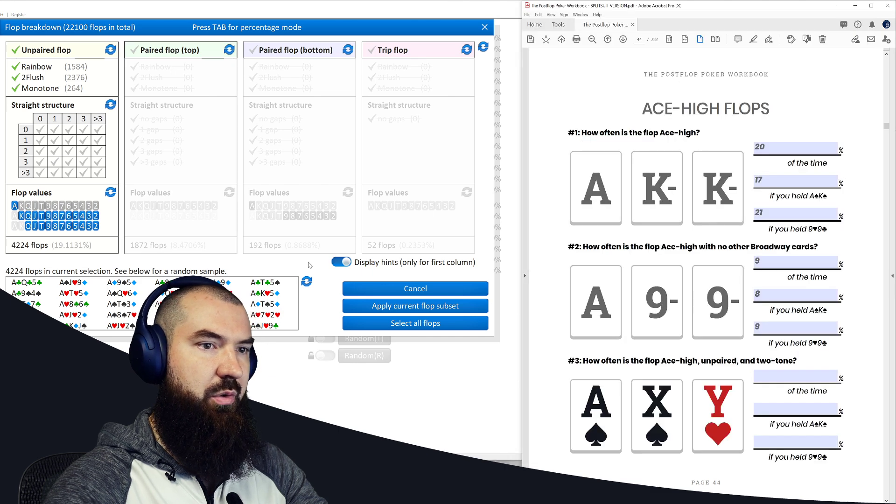
pyautogui.click(16, 67)
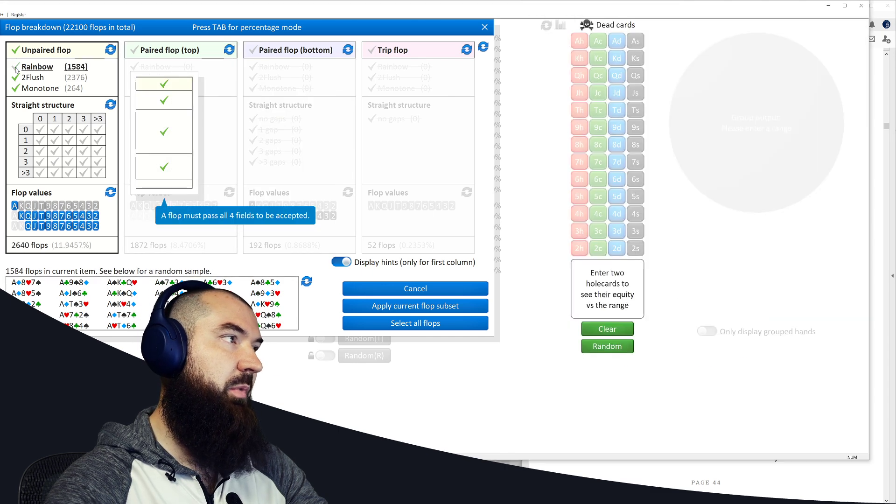
pyautogui.click(16, 88)
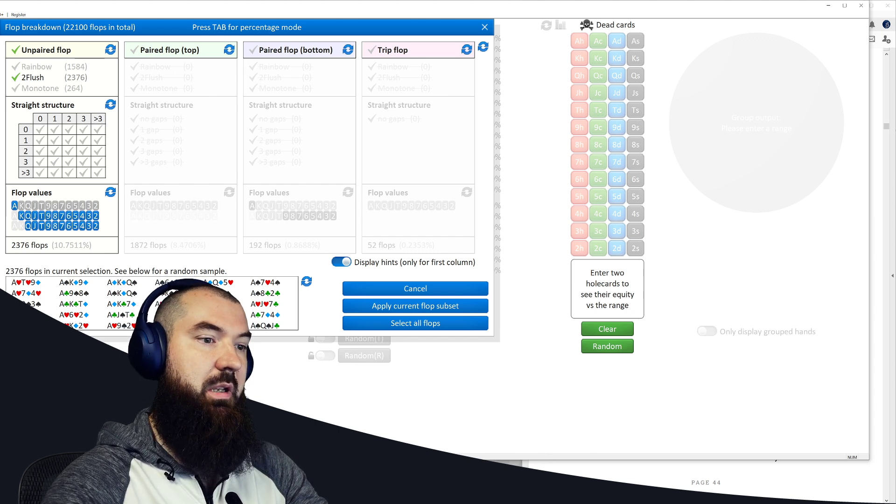
# - Switch to the workbook and enter 11 as the "of the time" answer to question #3
pyautogui.click(553, 469)
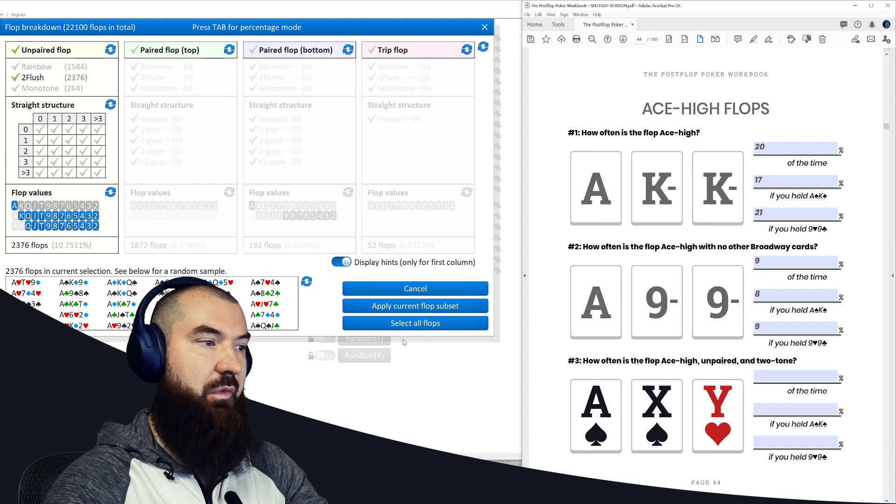
pyautogui.moveTo(55, 252)
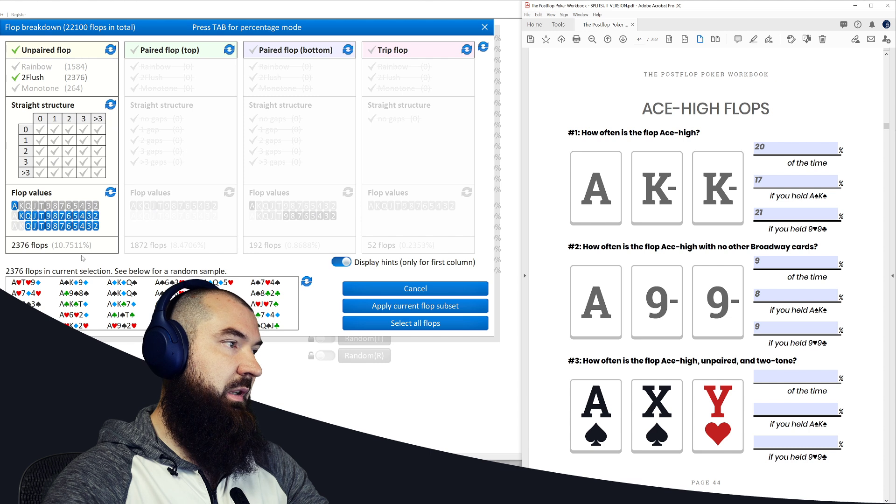
pyautogui.click(785, 374)
pyautogui.write('11')
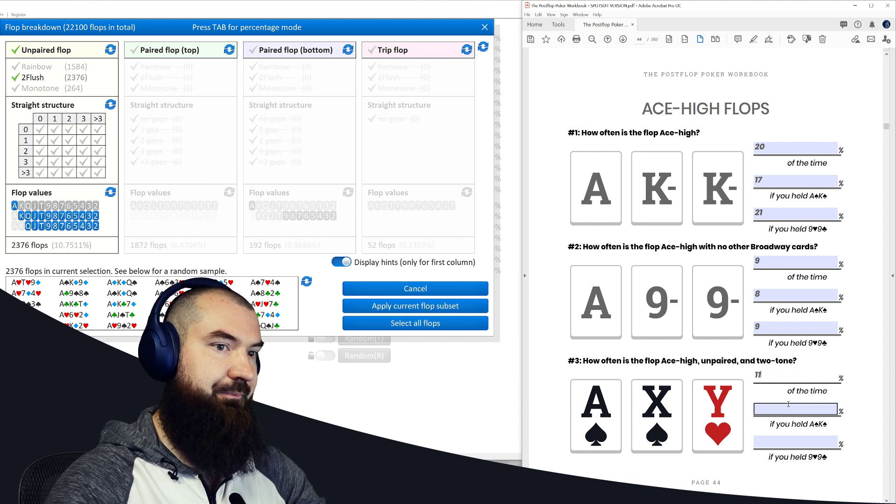
# - Switch to the flop breakdown and mark As and Ks as dead cards
pyautogui.click(499, 391)
pyautogui.click(635, 41)
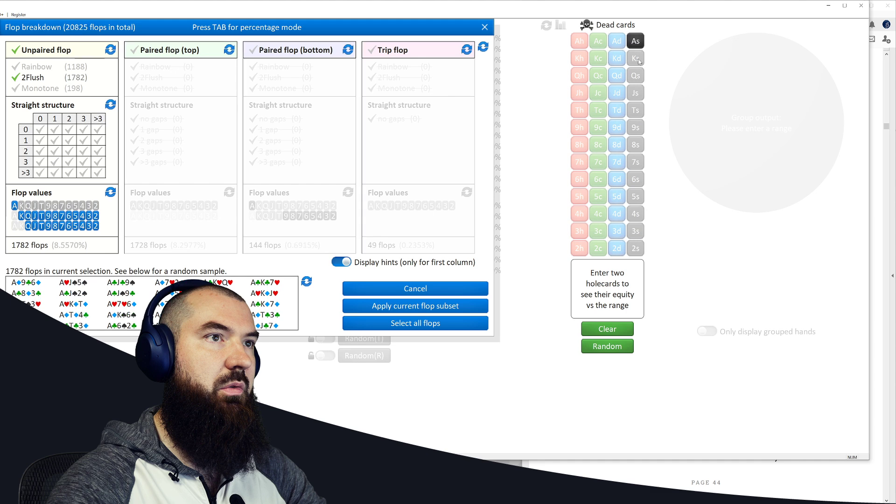
pyautogui.click(636, 58)
# - Switch to the workbook and enter 9 as the "if you held A♠K♠" answer to question #3
pyautogui.click(653, 469)
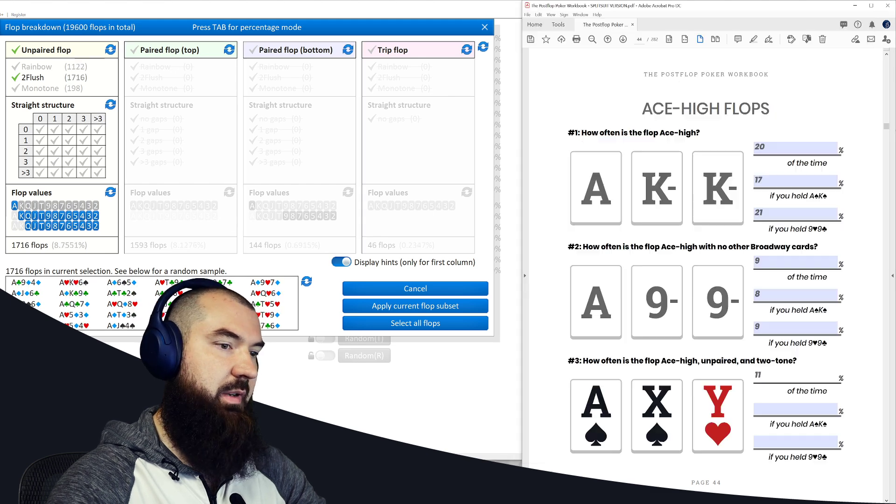
pyautogui.click(788, 415)
pyautogui.write('9')
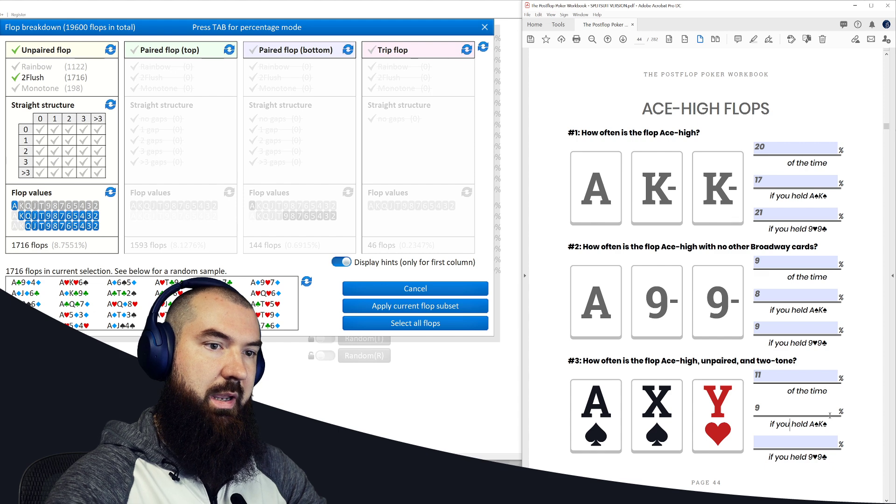
# - In the flop breakdown, clear the dead cards and mark 9h and 9c as dead instead
pyautogui.click(502, 396)
pyautogui.click(584, 329)
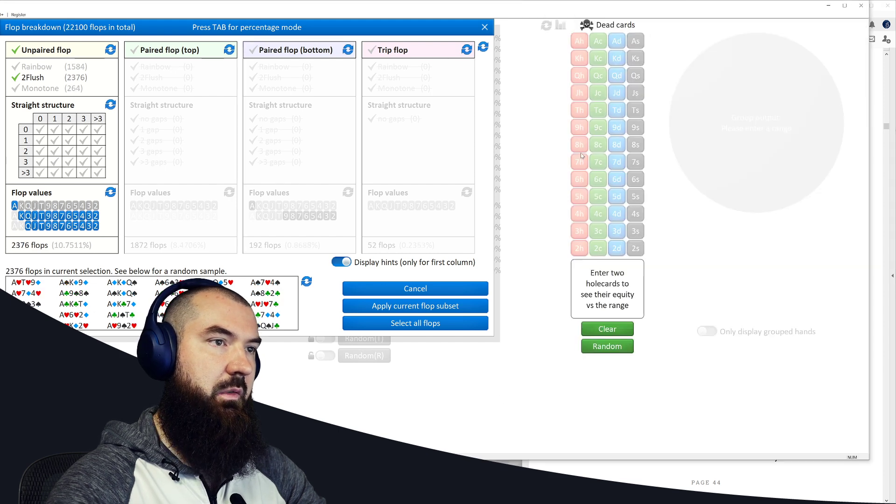
pyautogui.click(580, 129)
pyautogui.click(597, 128)
# - Switch to the workbook and enter 11 as the "if you held 9♥9♣" answer to question #3
pyautogui.click(759, 464)
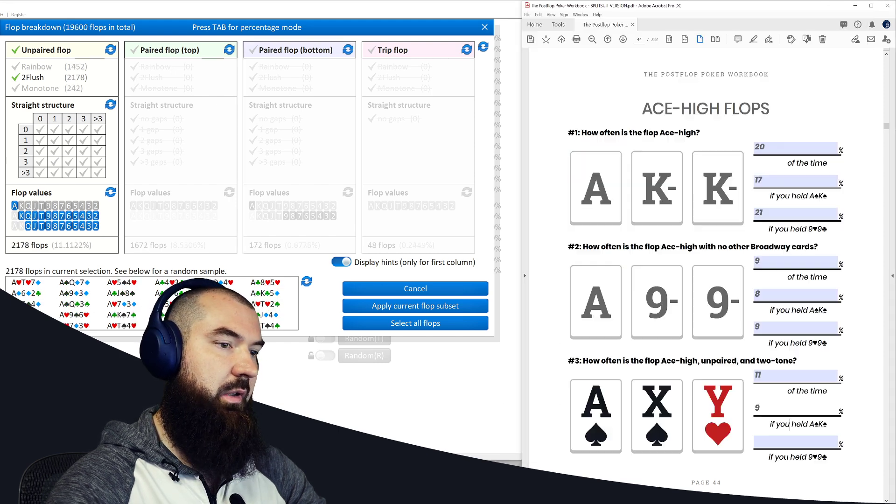
pyautogui.click(771, 439)
pyautogui.write('11')
pyautogui.click(534, 431)
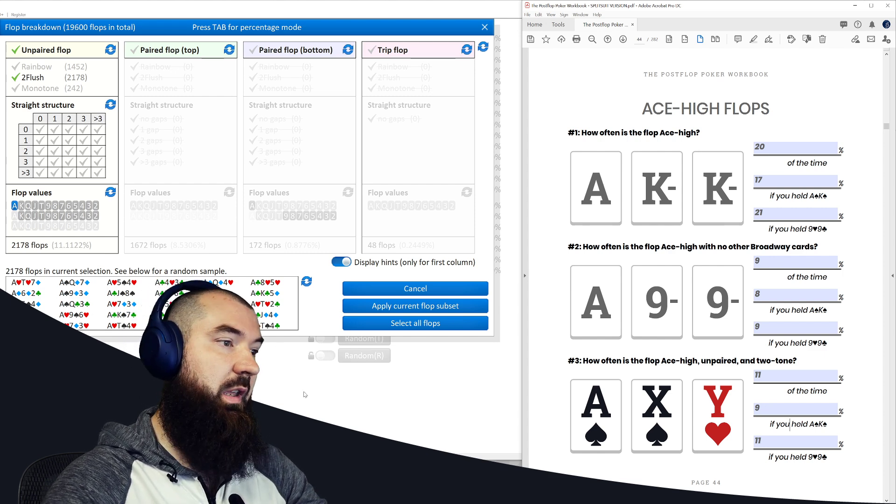
# - Return to the flop breakdown and replace the 9h and 9c dead cards with Kd and Ks
pyautogui.hotkey('alt', 'Tab')
pyautogui.click(581, 129)
pyautogui.click(600, 129)
pyautogui.click(615, 59)
pyautogui.click(636, 58)
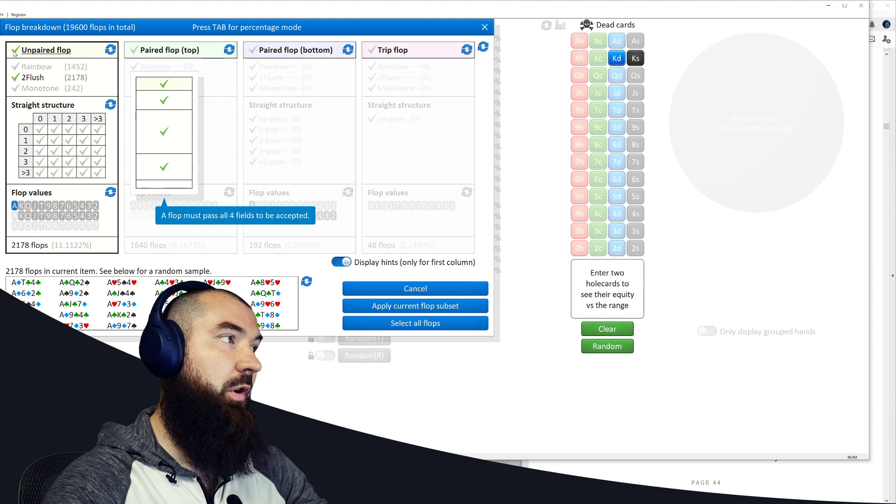
# - Include all suit textures for unpaired ace-high flops and add top-paired and bottom-paired flops with an ace as the highest card
pyautogui.click(107, 54)
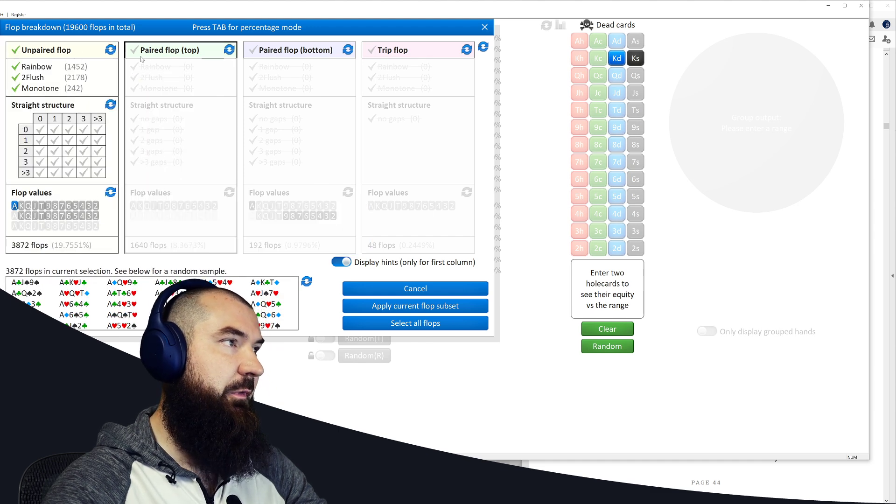
pyautogui.click(134, 207)
pyautogui.click(134, 207)
pyautogui.click(259, 196)
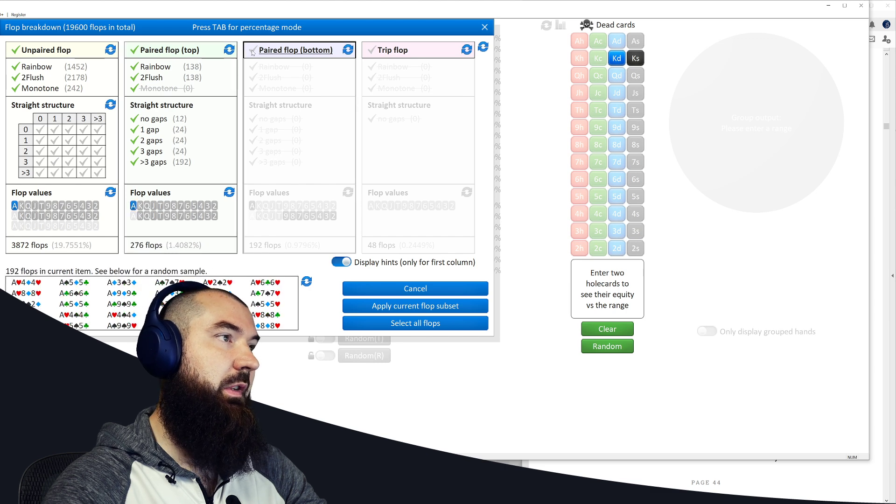
pyautogui.click(348, 192)
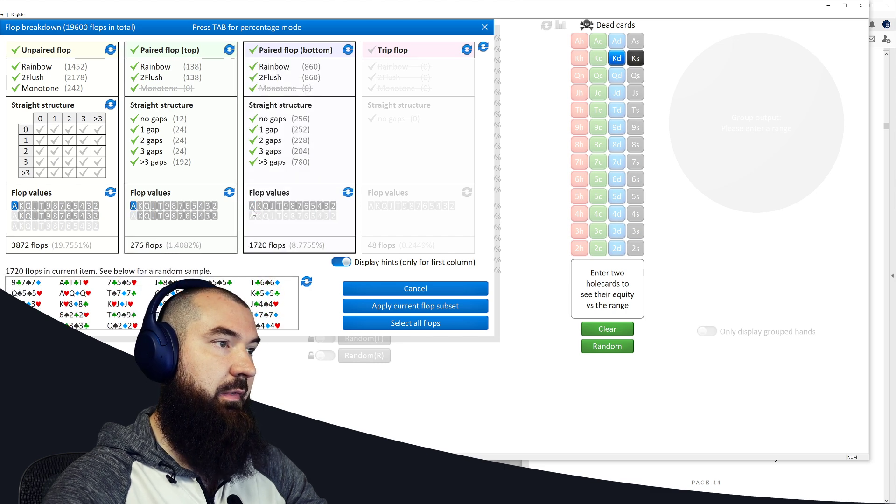
pyautogui.click(252, 205)
pyautogui.click(394, 50)
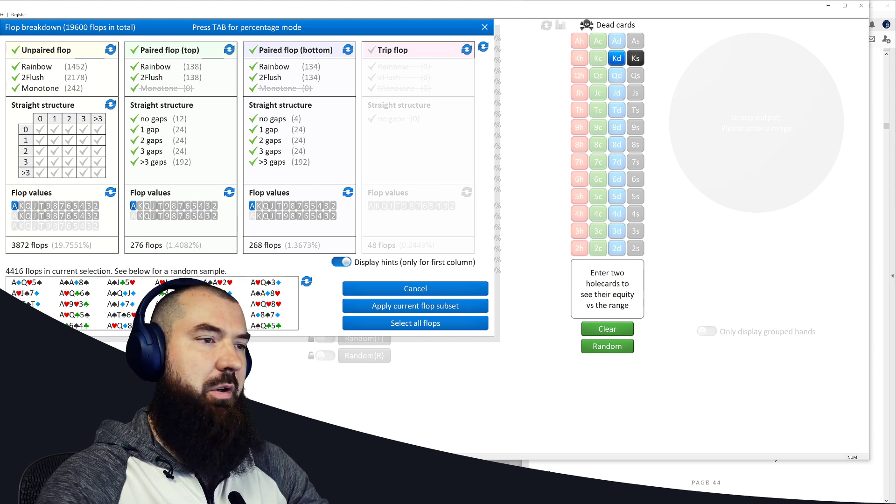
# - Look through the workbook's other flop-type pages, including Drawing, Broadway, Two-Tone and Rainbow Flops
pyautogui.click(549, 469)
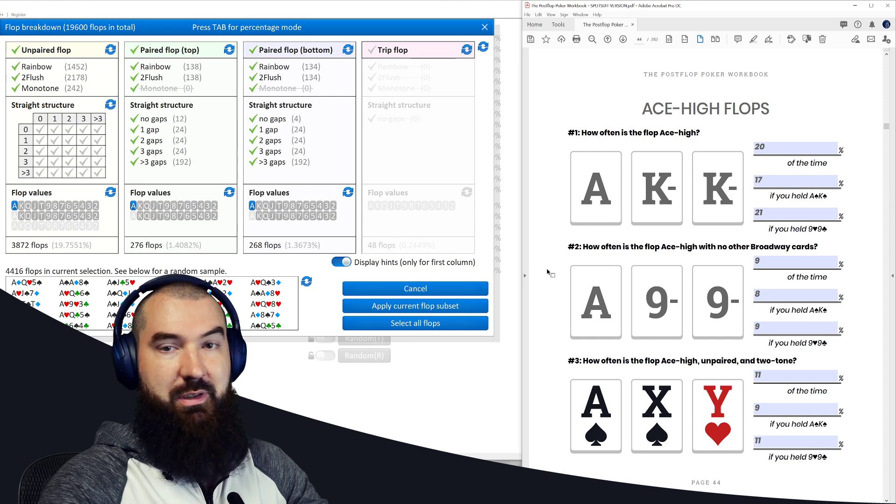
pyautogui.scroll(-4, 549, 273)
pyautogui.scroll(-1, 549, 273)
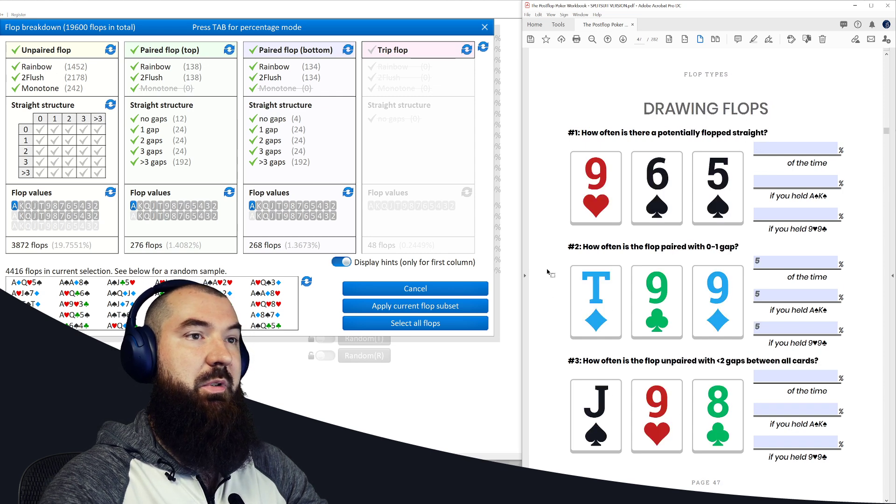
pyautogui.scroll(-1, 549, 272)
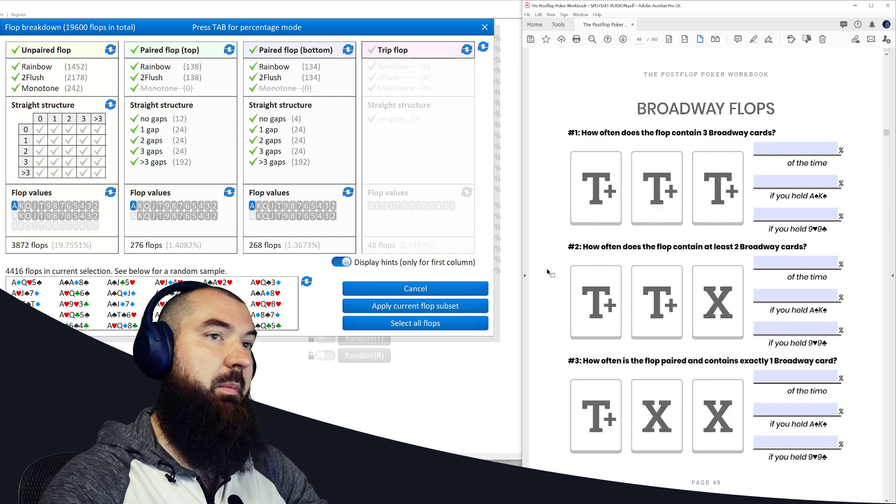
pyautogui.scroll(7, 548, 272)
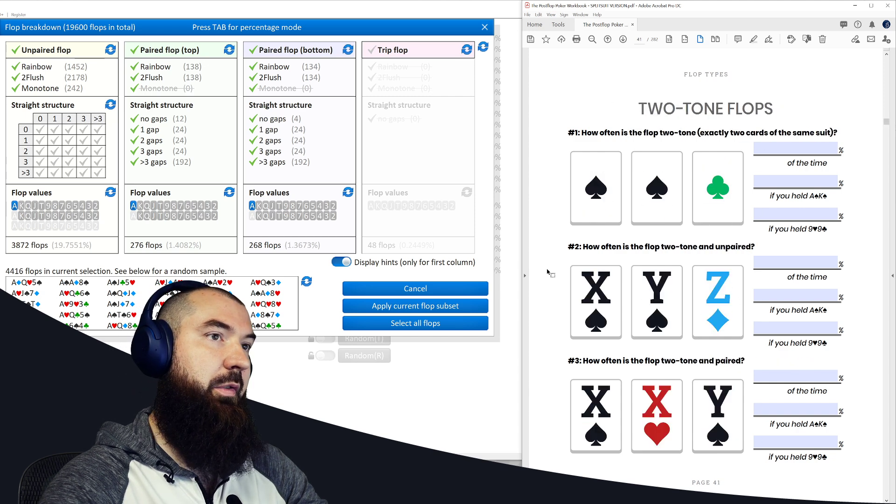
pyautogui.scroll(-1, 549, 272)
pyautogui.scroll(2, 549, 272)
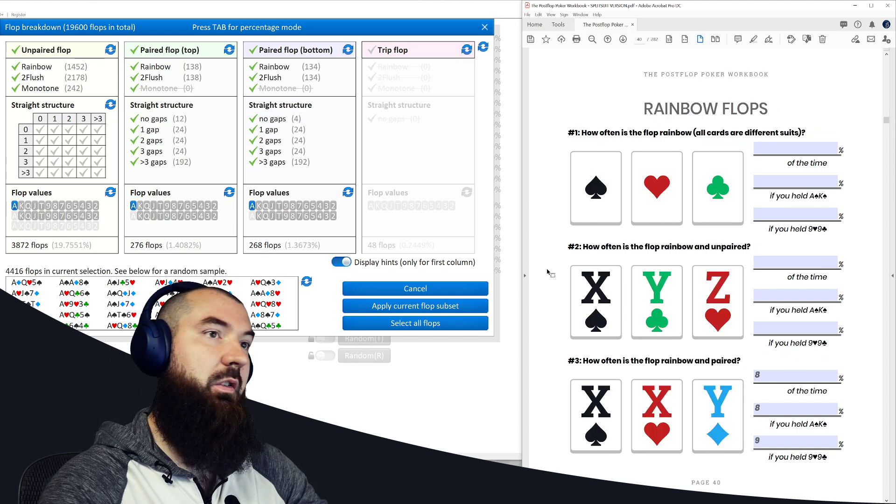